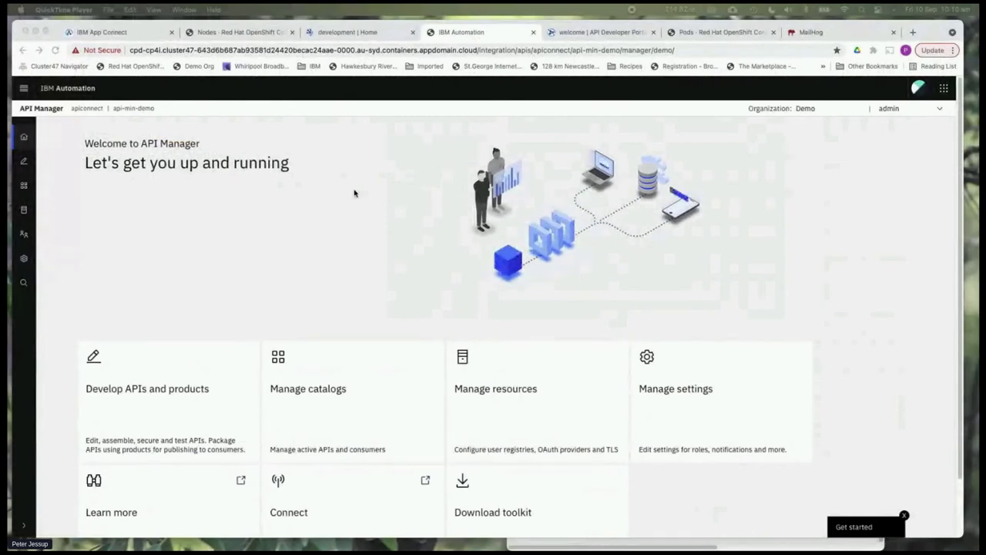
Start creating an AsyncAPI from a Kafka topic in the API development area
left_click(209, 292)
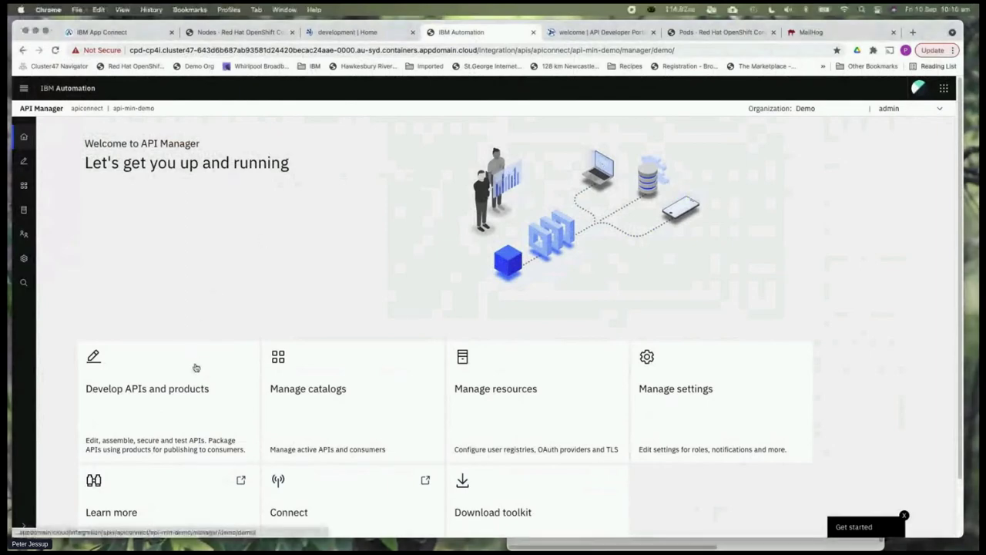
left_click(193, 369)
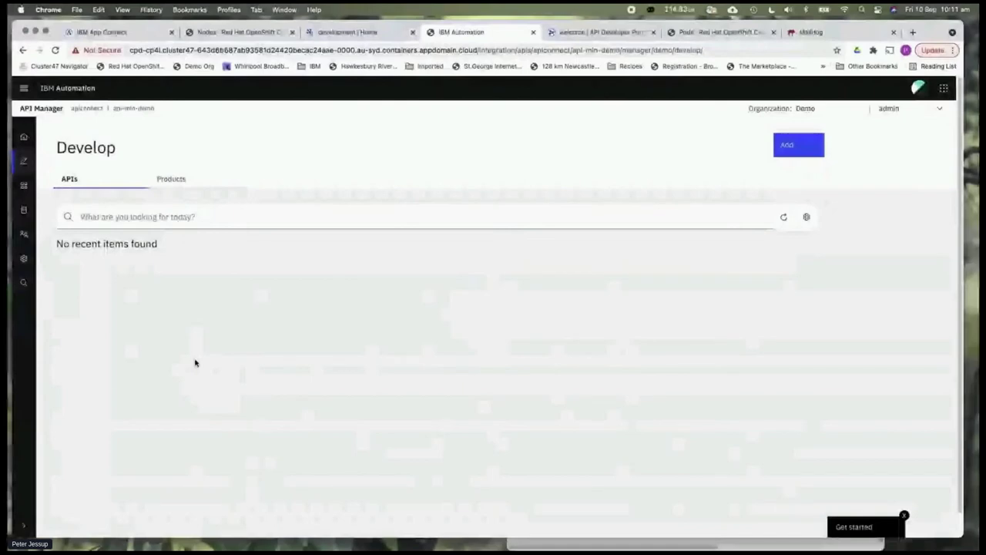
left_click(784, 147)
left_click(765, 194)
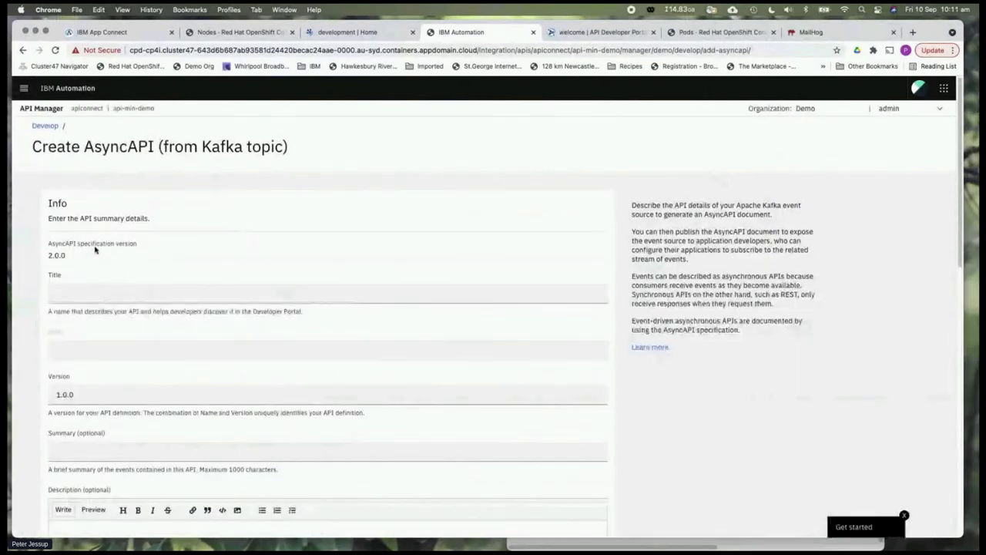
Title the new API "Chatbot Customer Details"
left_click(110, 293)
type("Chat")
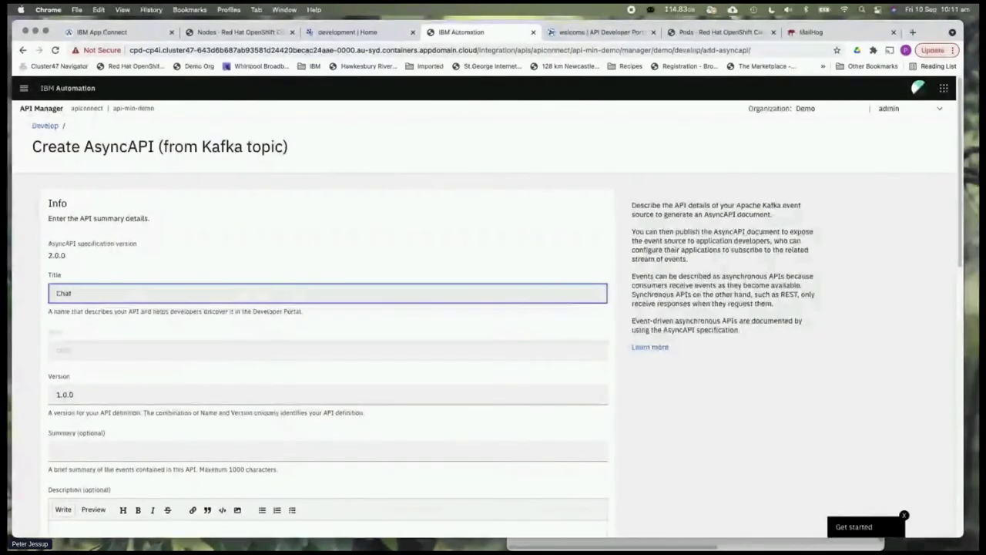
type("tot")
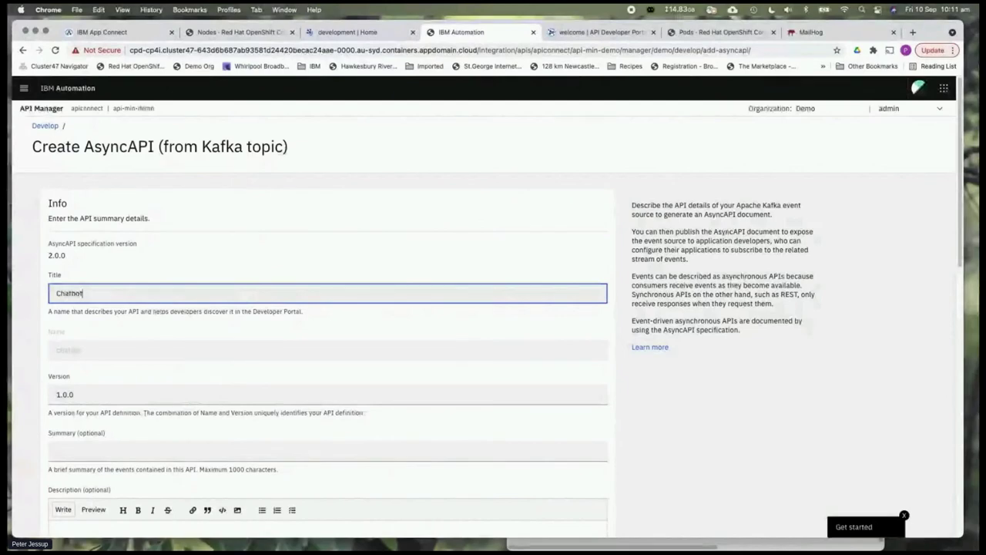
type(" Customer Details")
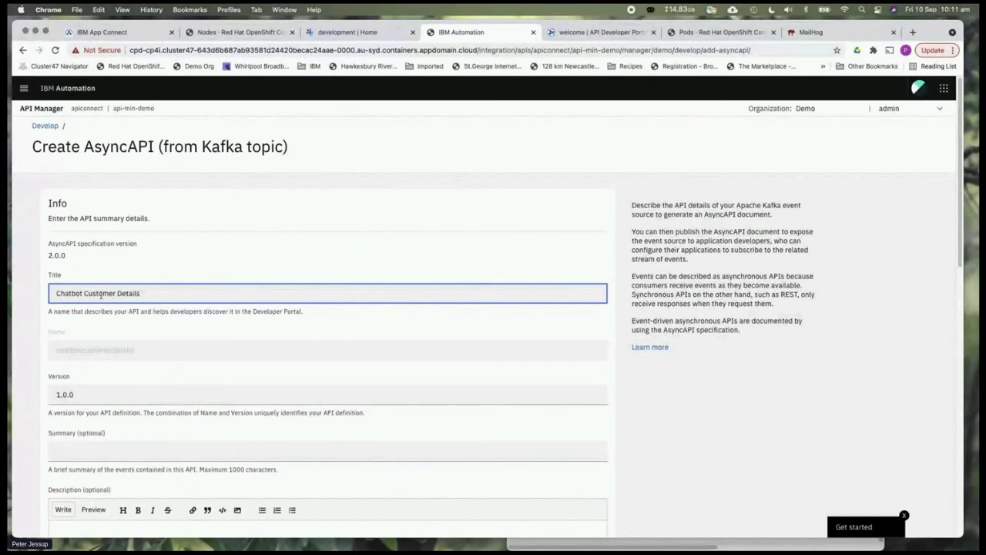
Set the API summary to "Customer contact details from the website chat assistant"
scroll(191, 376, "down", 2)
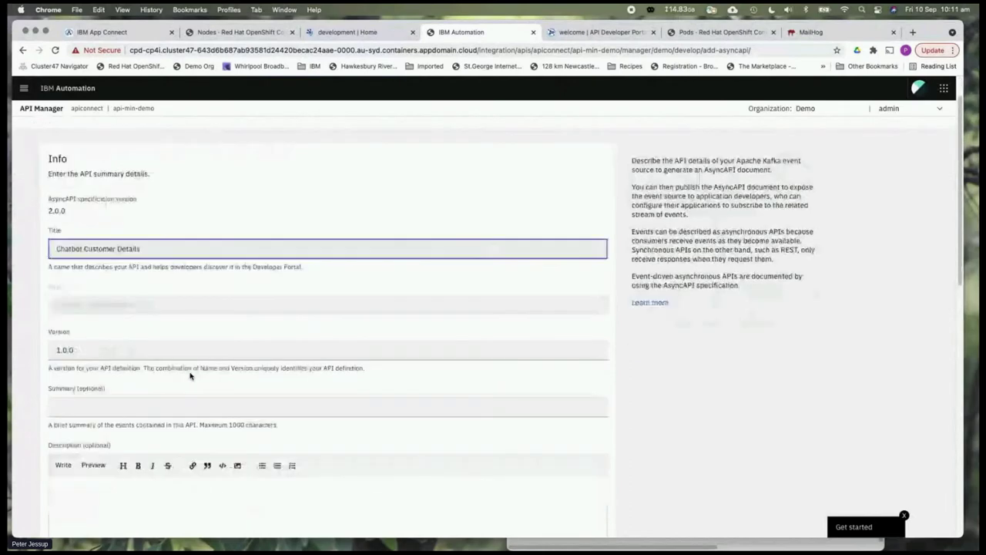
scroll(190, 376, "down", 2)
left_click(135, 349)
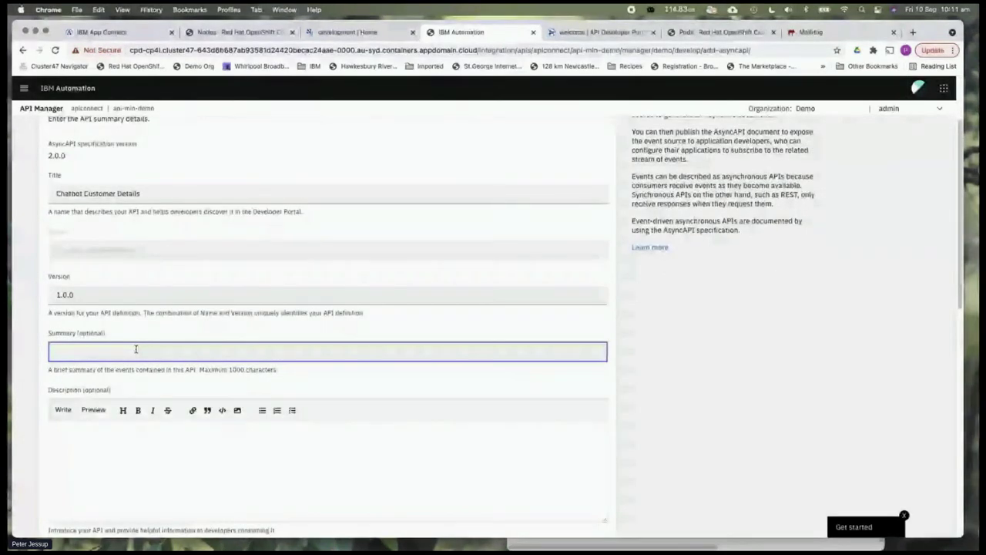
type("Customer contact deta")
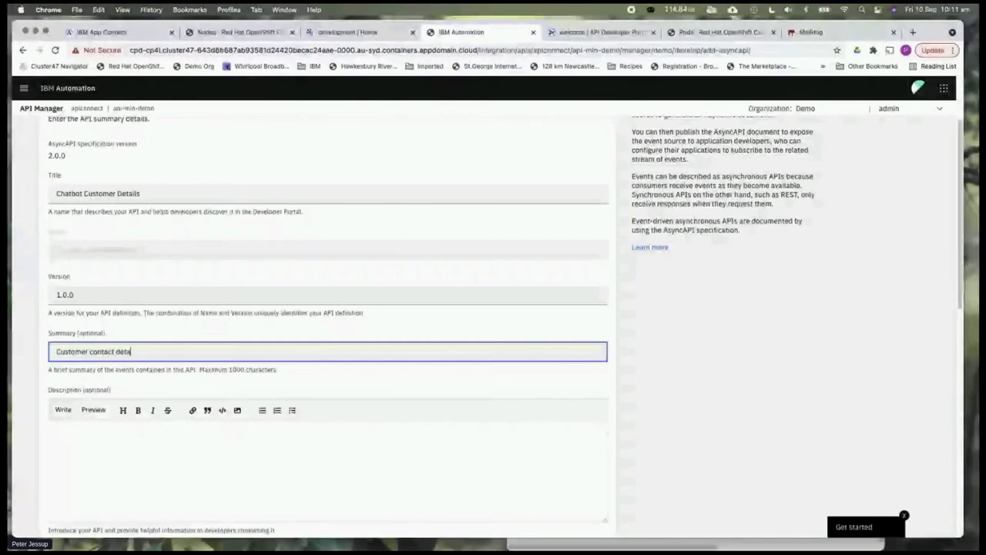
type("ils from the website chat assistan")
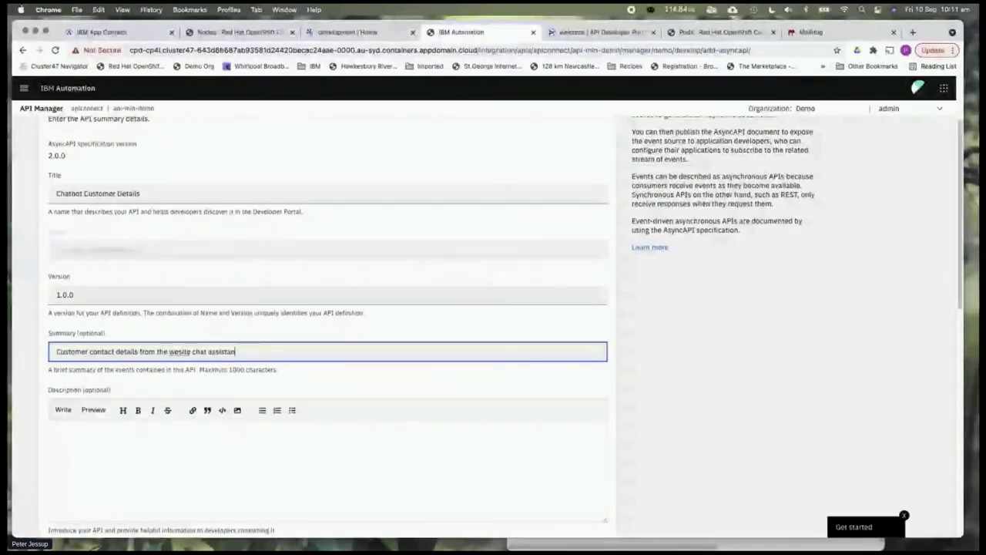
type("t")
left_click(178, 352)
type("b")
Copy the summary text into the API description
scroll(179, 386, "down", 2)
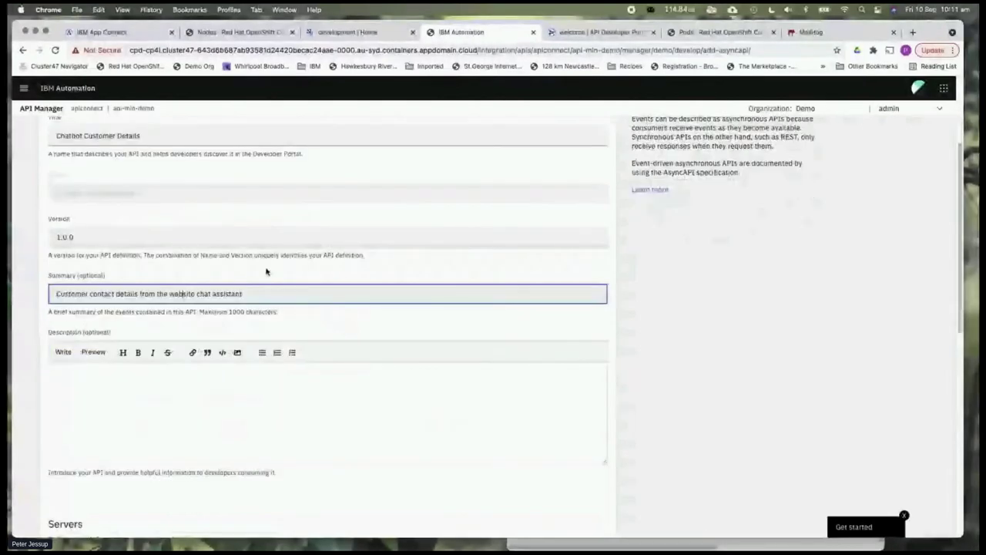
triple_click(213, 293)
key("super+c")
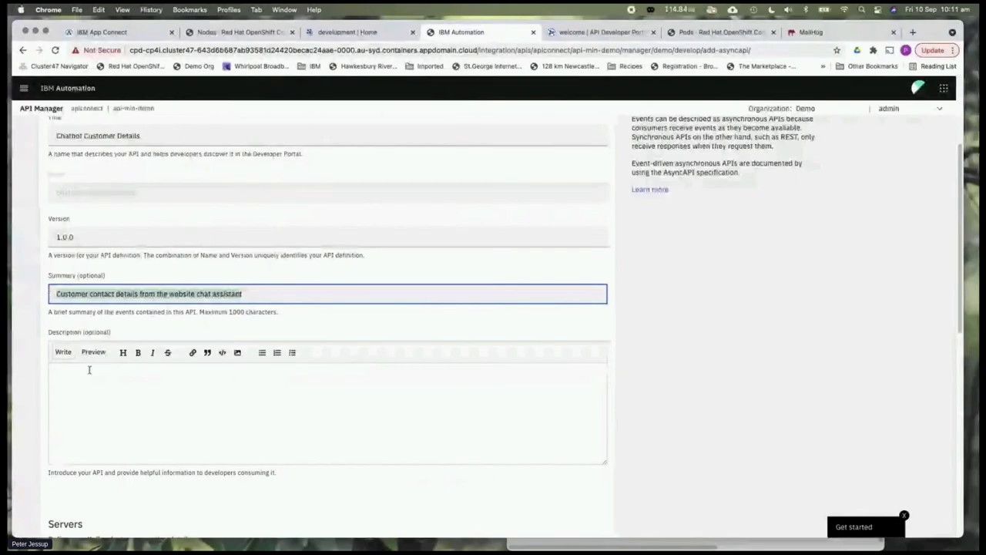
left_click(112, 389)
key("super+v")
Switch to Event Streams and copy the cluster's internal Kafka listener address on port 9092 from its connection details
scroll(311, 403, "down", 3)
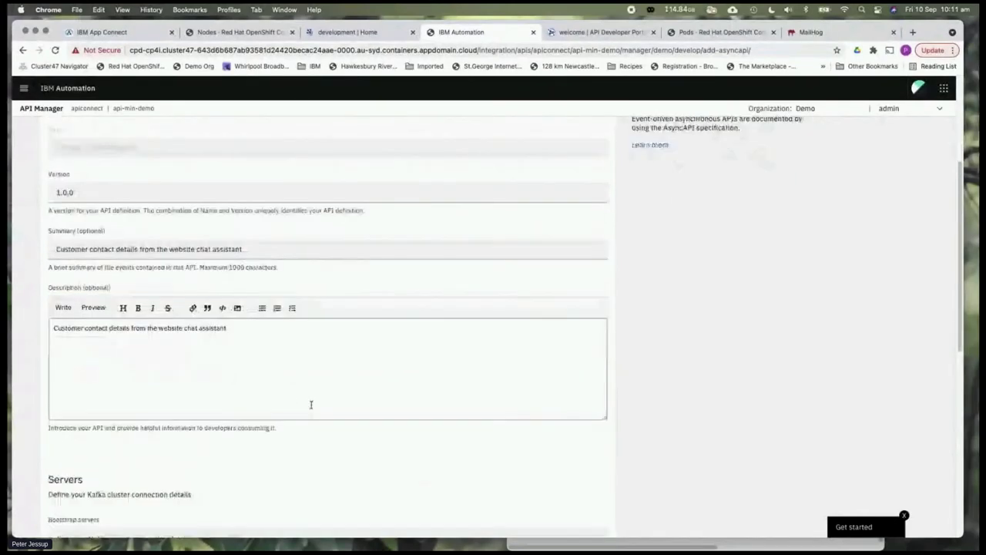
scroll(312, 406, "down", 3)
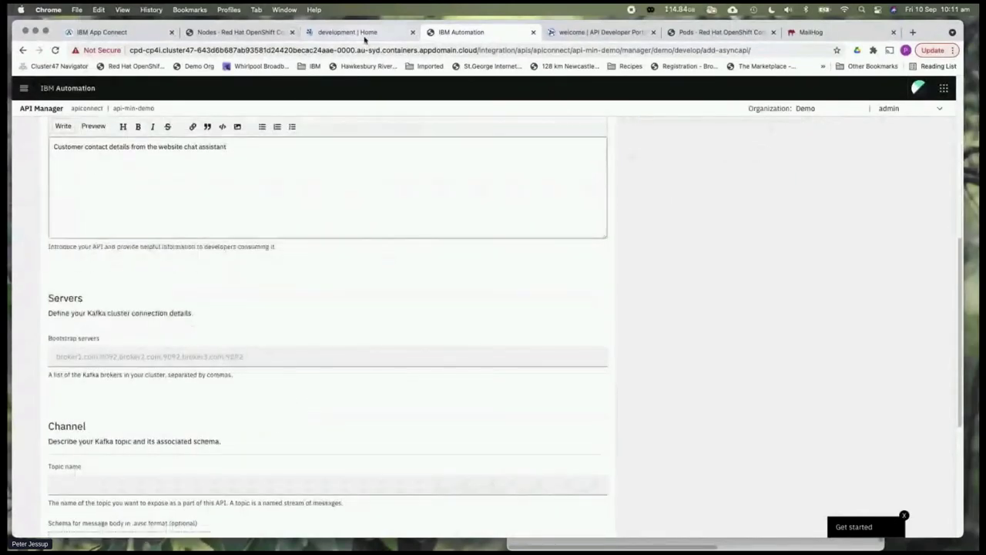
left_click(112, 356)
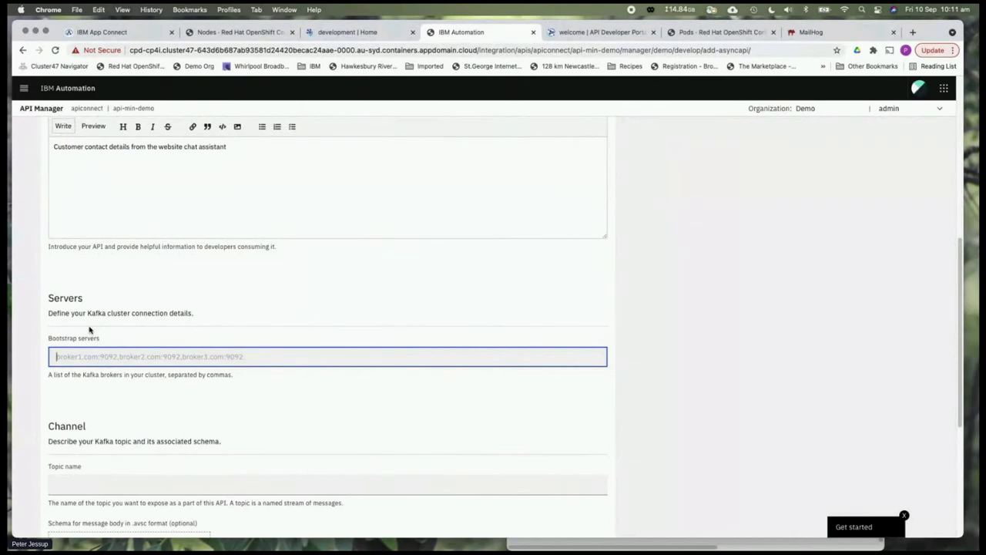
left_click(370, 33)
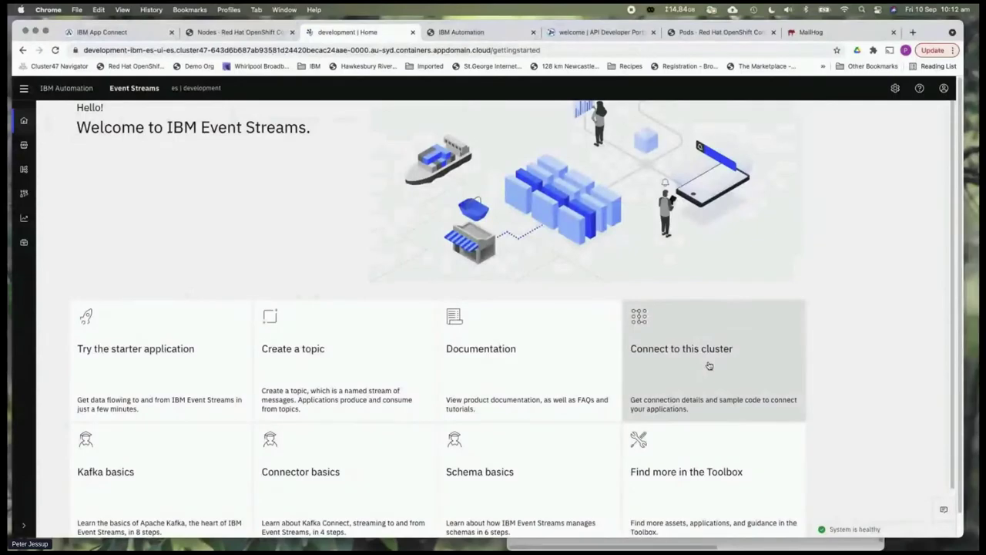
left_click_drag(185, 127, 319, 135)
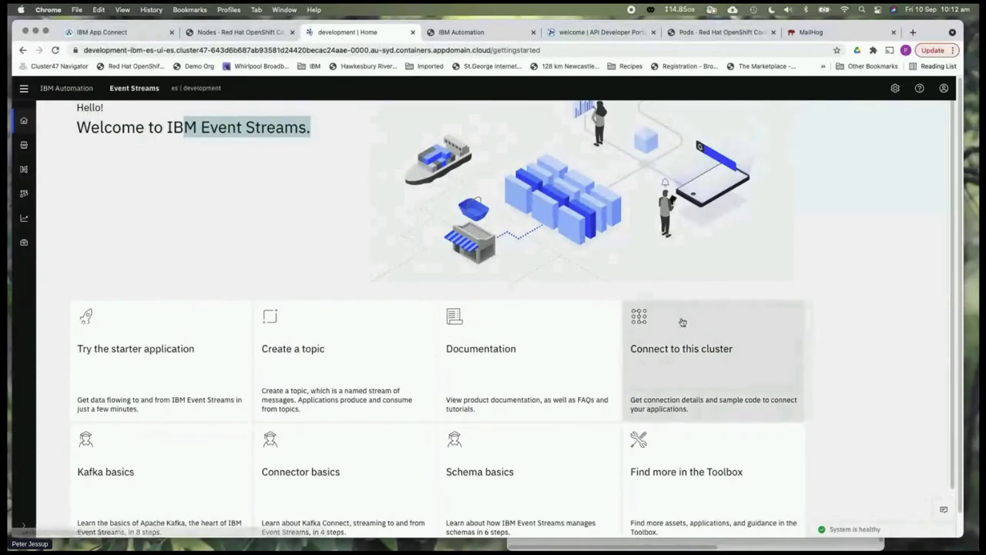
left_click(695, 350)
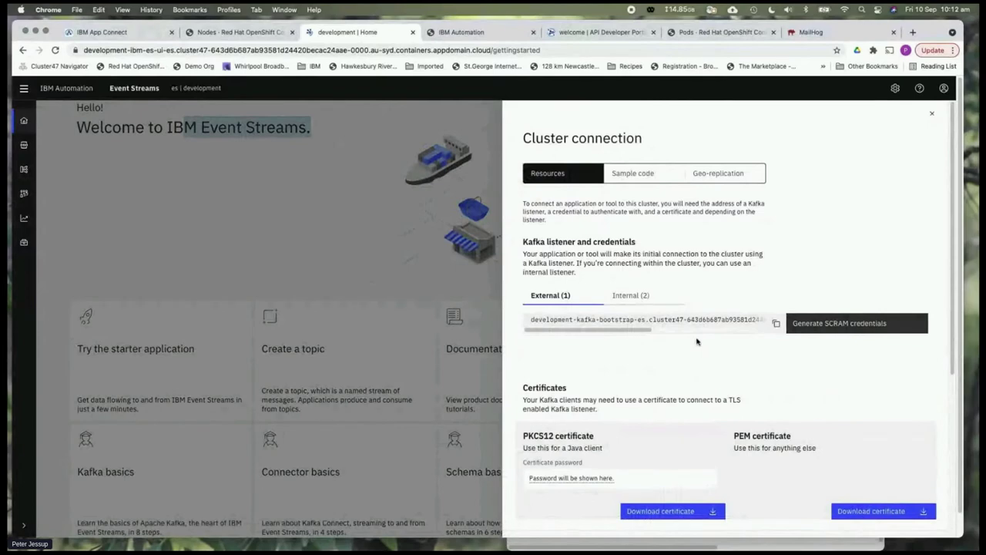
left_click(654, 298)
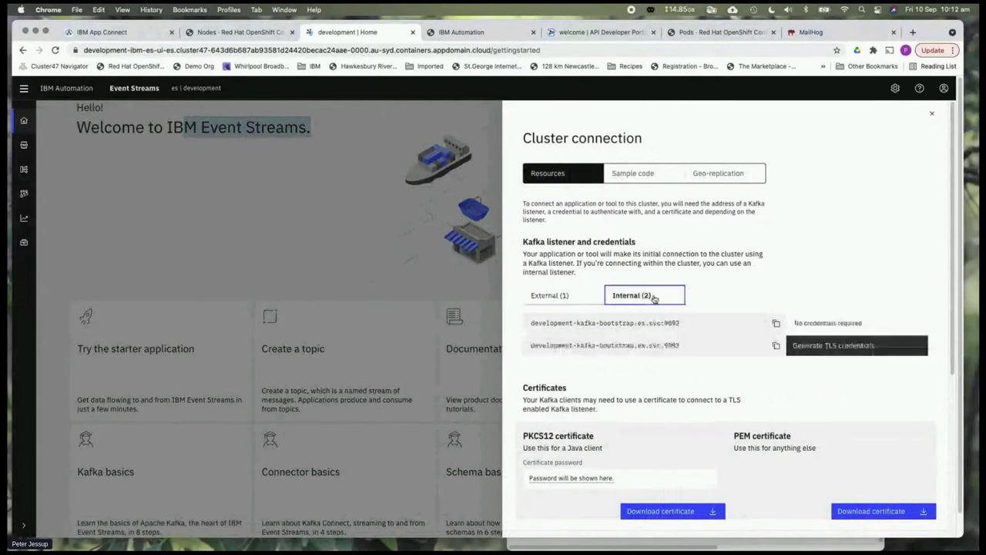
left_click(777, 324)
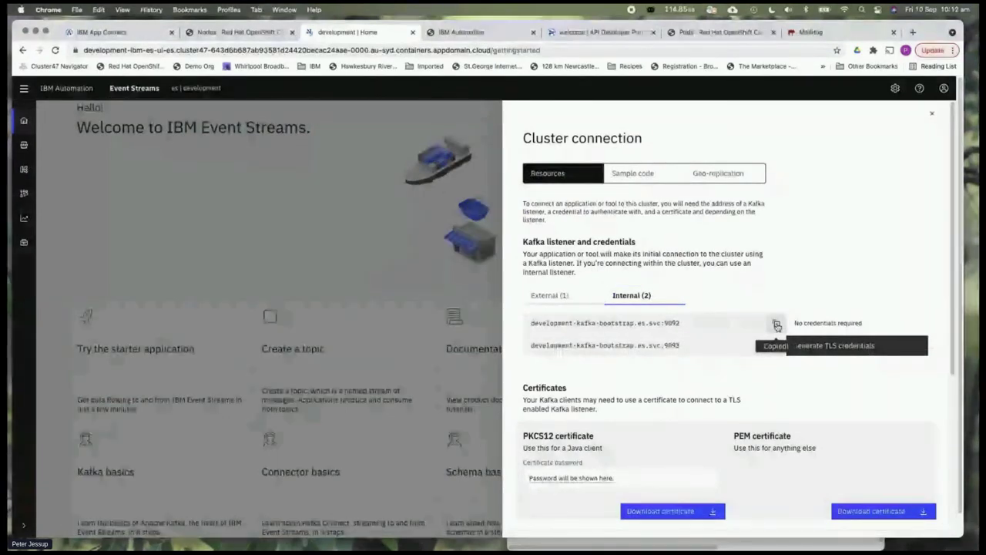
Return to API Manager and set the bootstrap servers to development-kafka-bootstrap.es.svc:9092
left_click(444, 284)
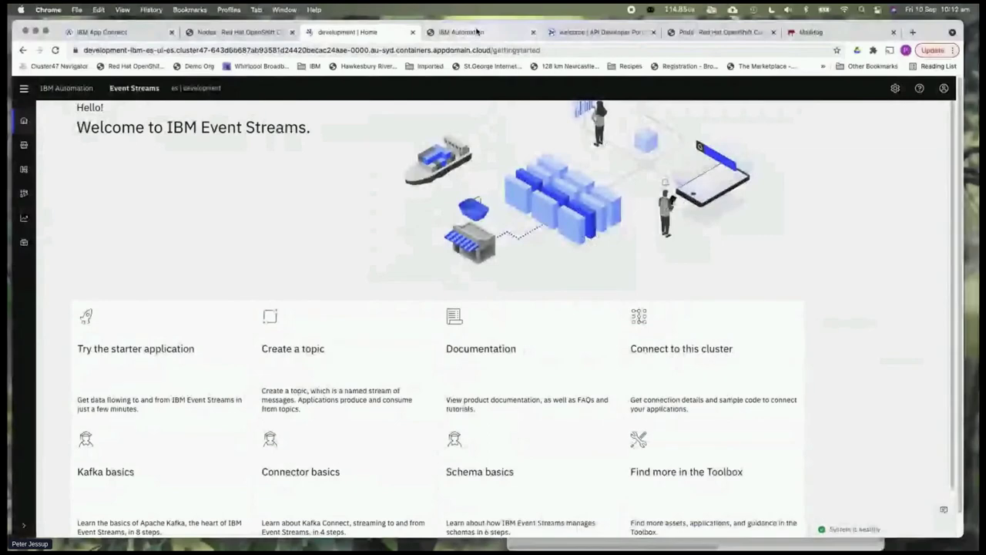
left_click(476, 32)
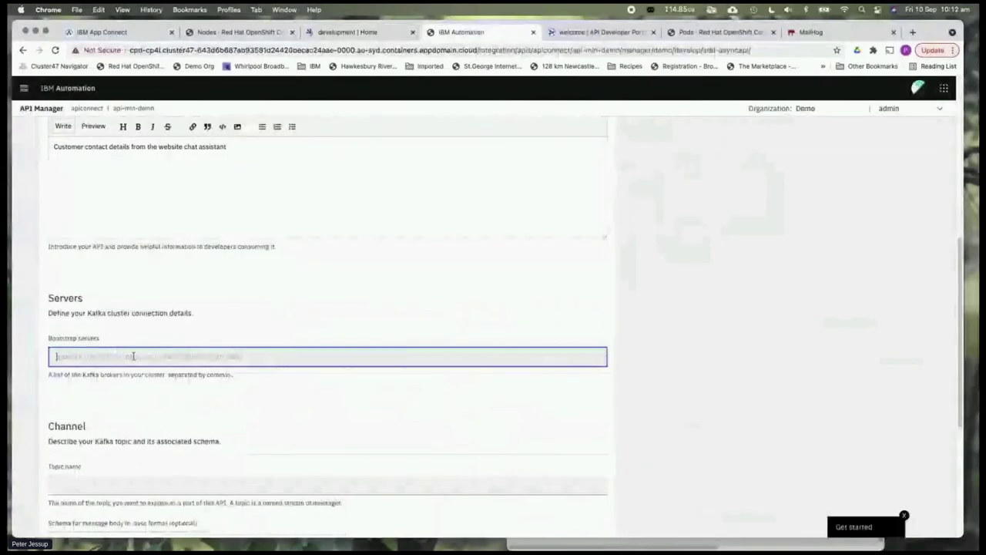
key("super+v")
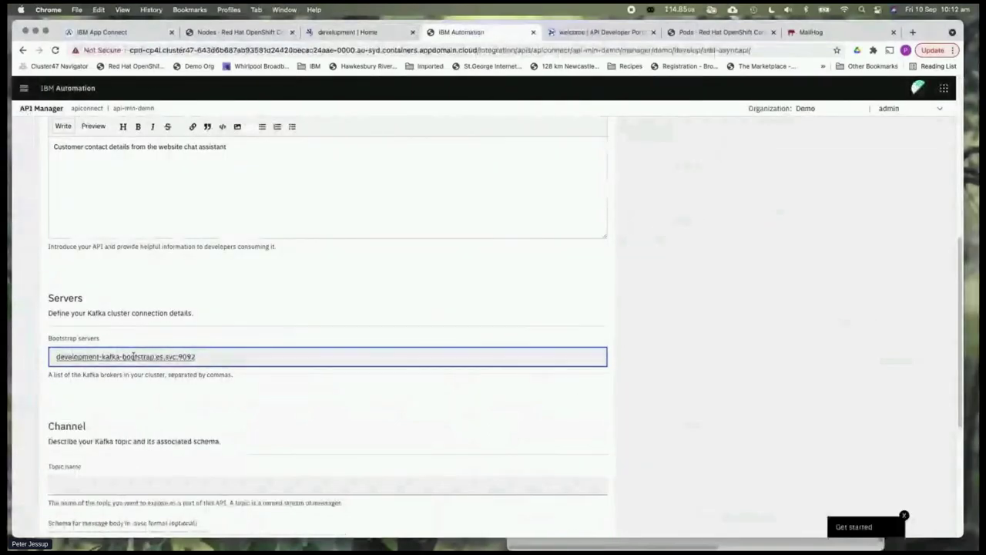
Copy the name of topic ivt1 from the Event Streams topics list and enter it as the API's topic name
scroll(280, 374, "down", 2)
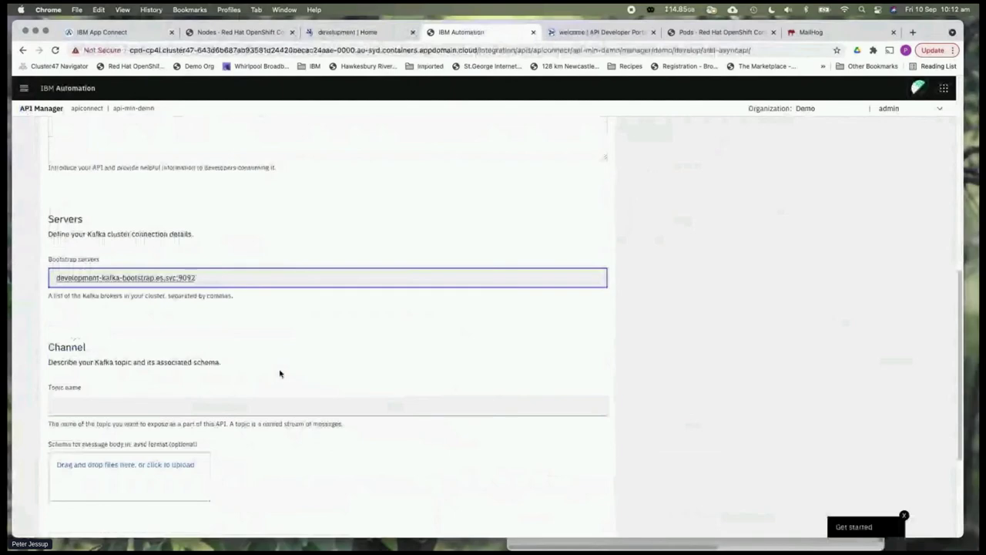
scroll(280, 374, "down", 2)
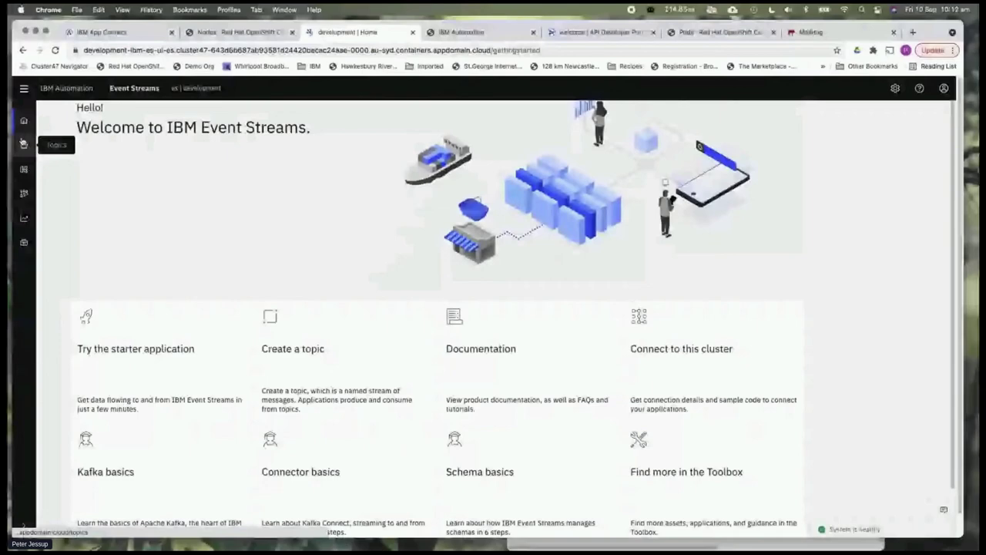
left_click(23, 144)
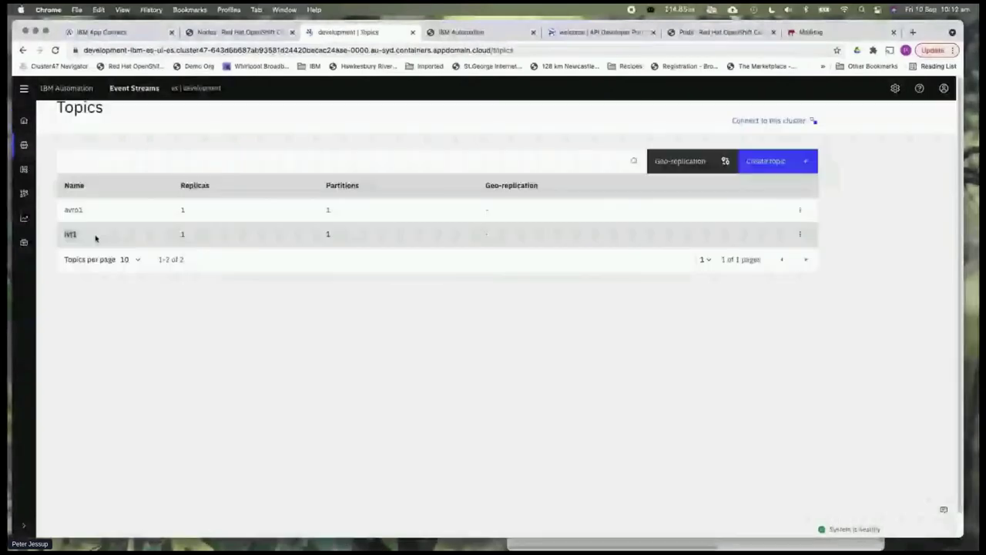
left_click(479, 34)
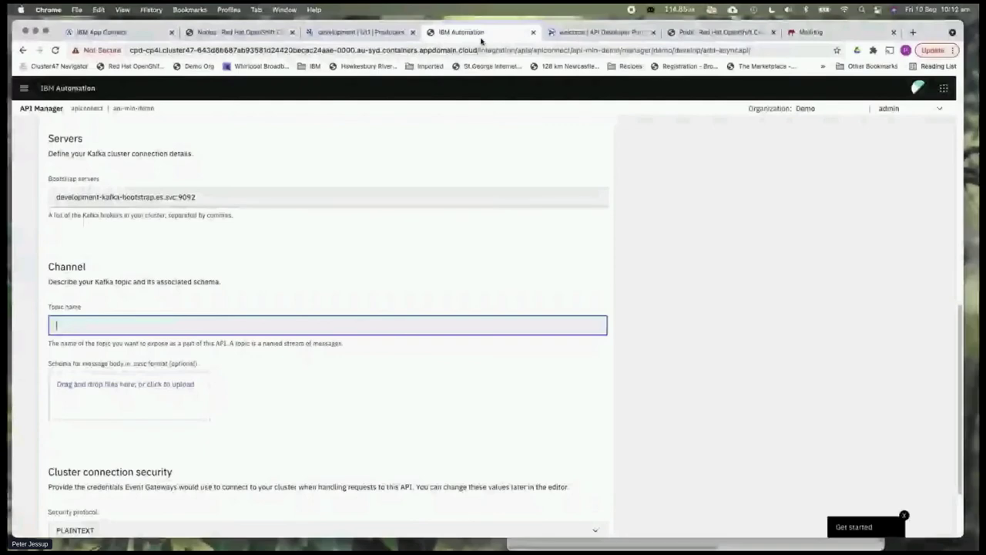
key("super+v")
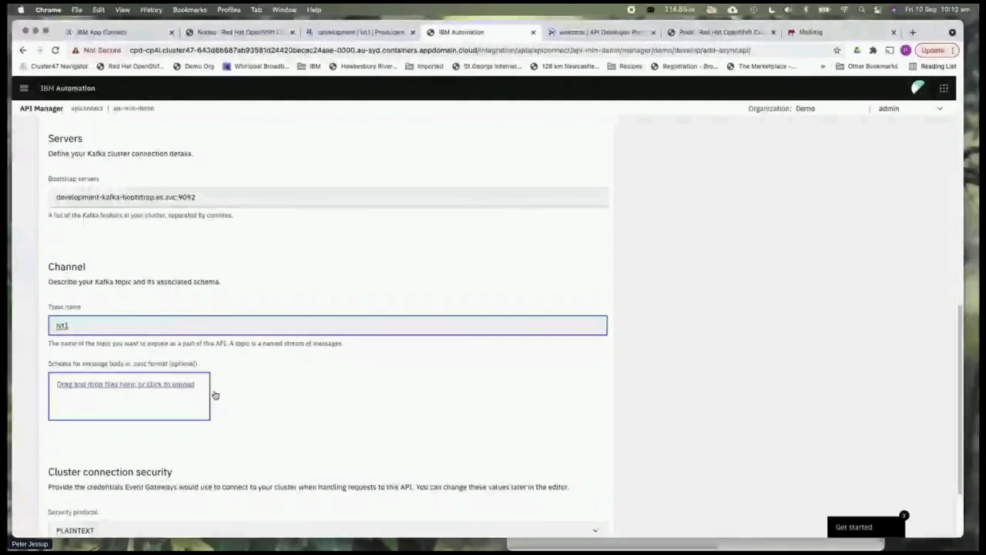
Upload chatcust.avsc as the message body schema and continue with the PLAINTEXT security protocol
left_click(159, 387)
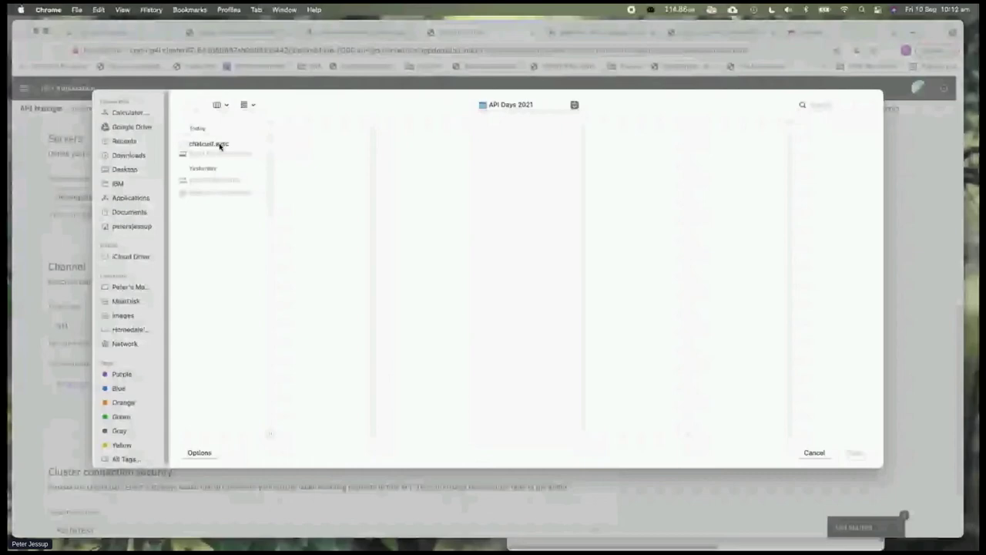
double_click(219, 146)
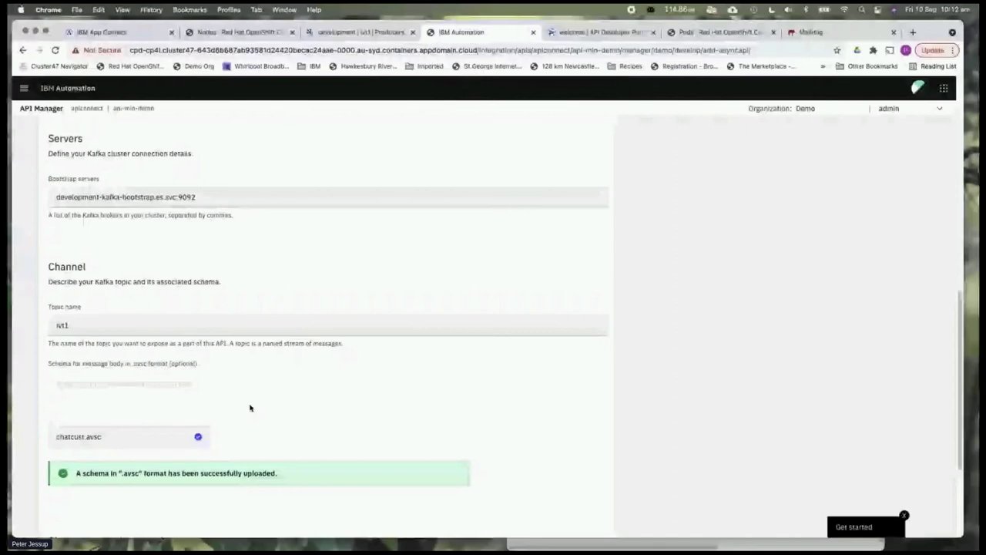
scroll(249, 408, "down", 3)
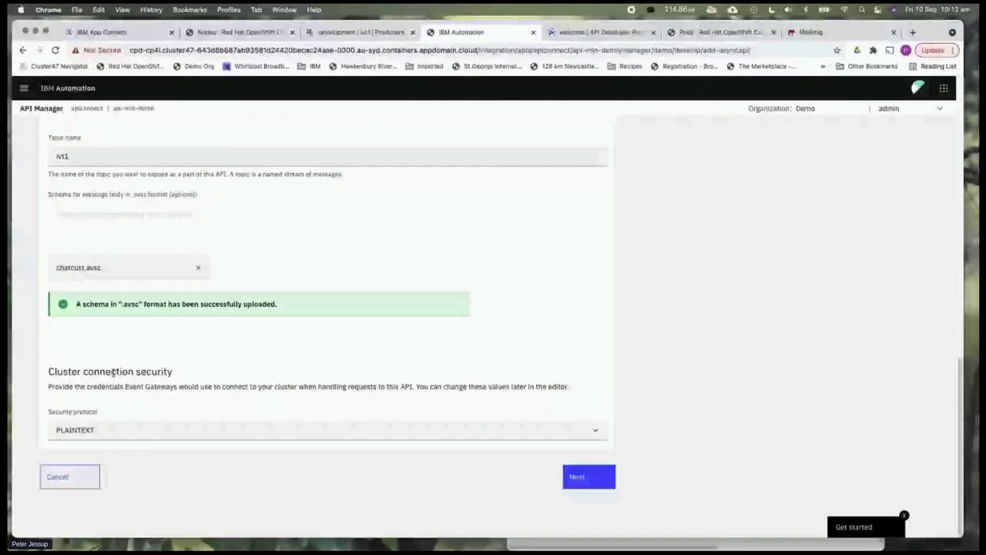
left_click(595, 478)
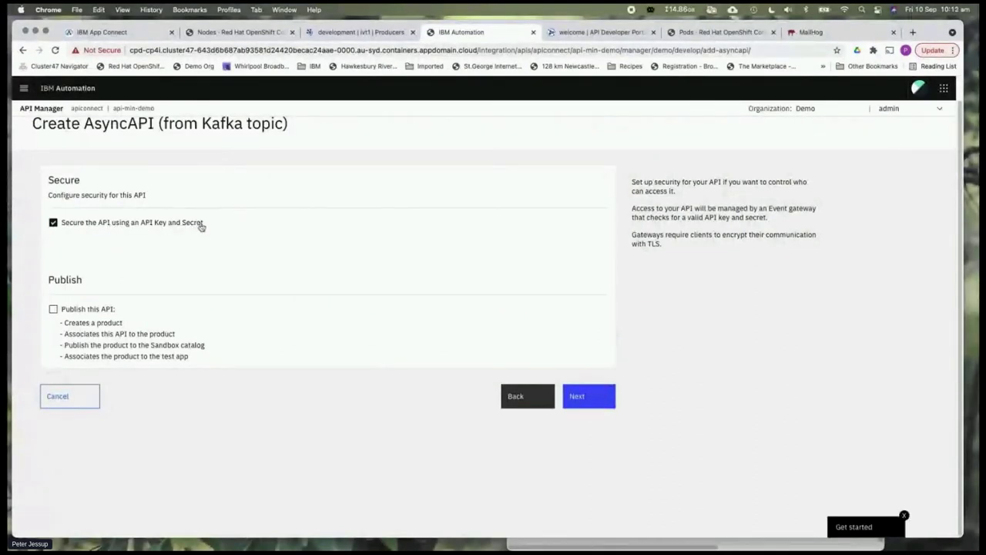
Create the API secured by API key and secret, without publishing it, and return to the Develop list
left_click(589, 396)
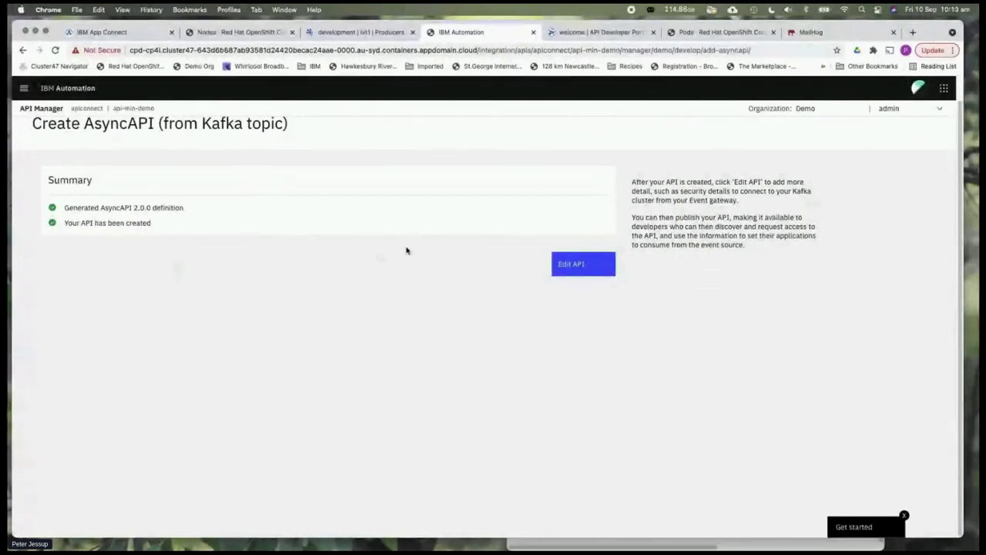
scroll(297, 227, "up", 1)
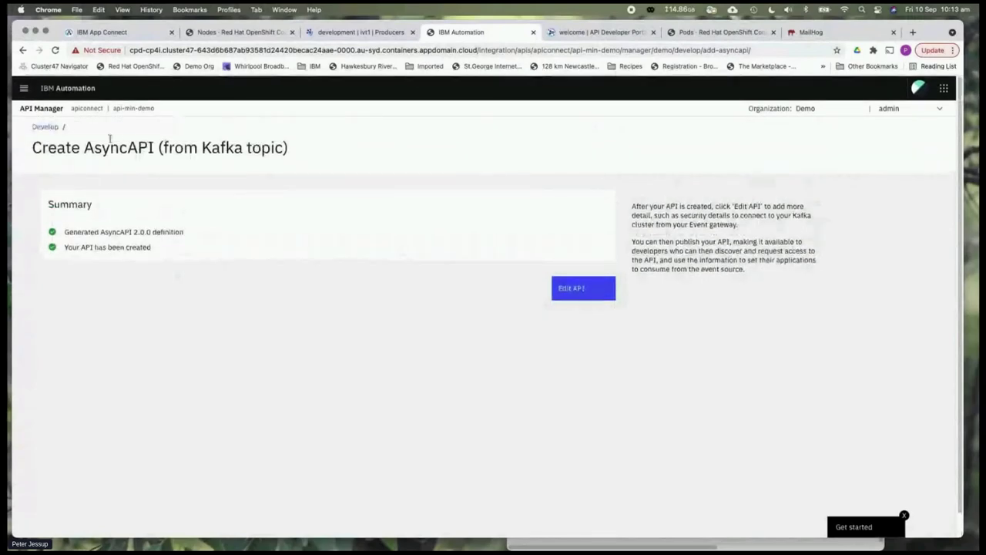
left_click(45, 128)
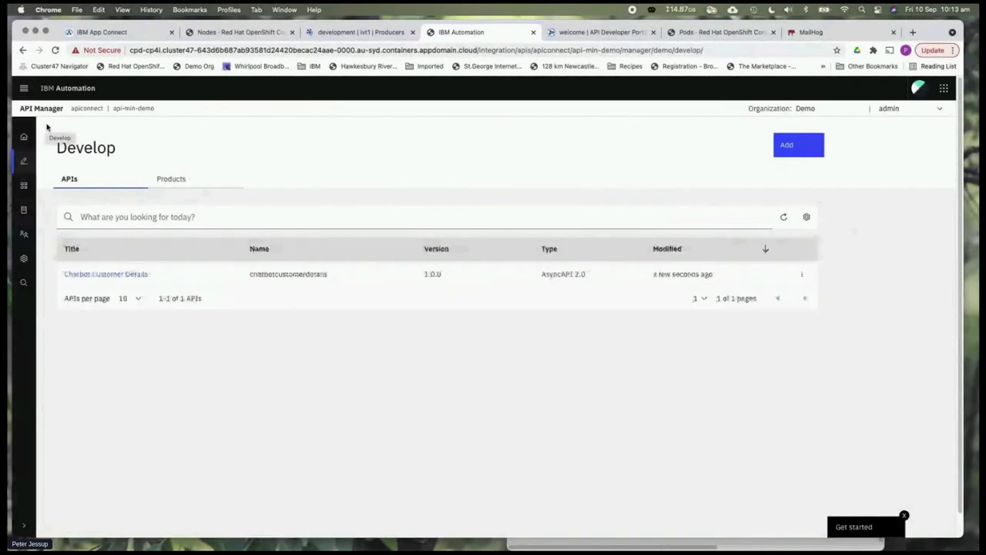
Add the Chatbot Customer Details API to the Chatbot Events product and save the product's API selection
left_click(170, 179)
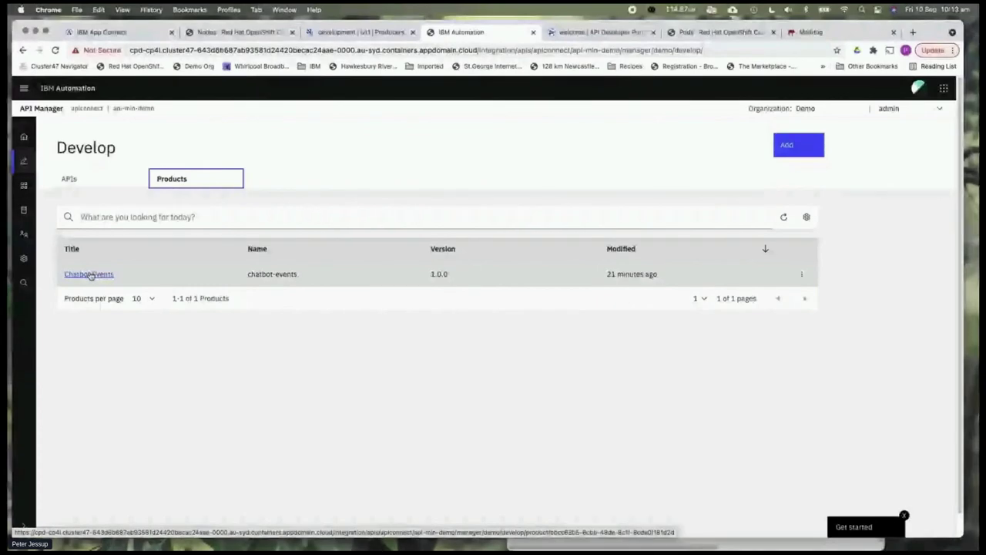
left_click(108, 275)
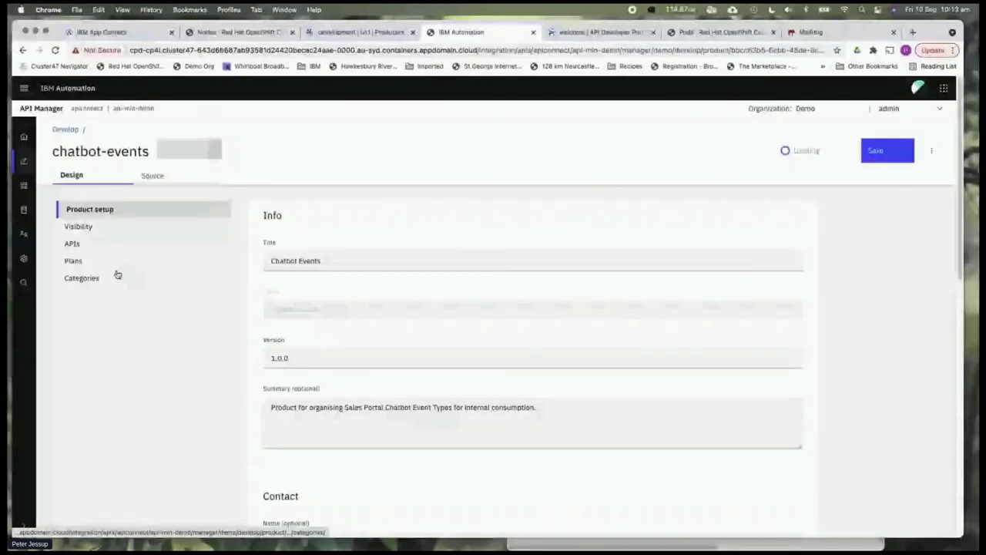
left_click(77, 244)
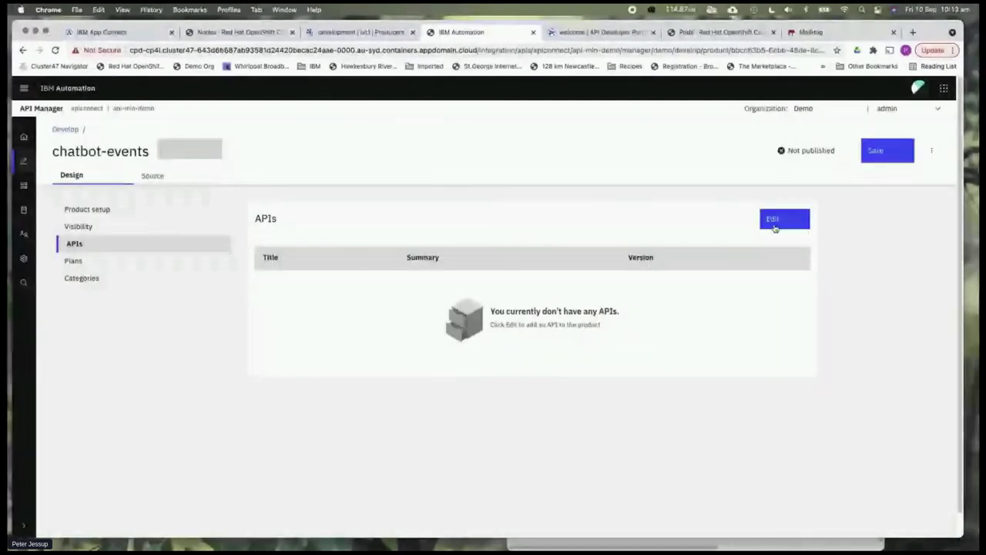
left_click(775, 222)
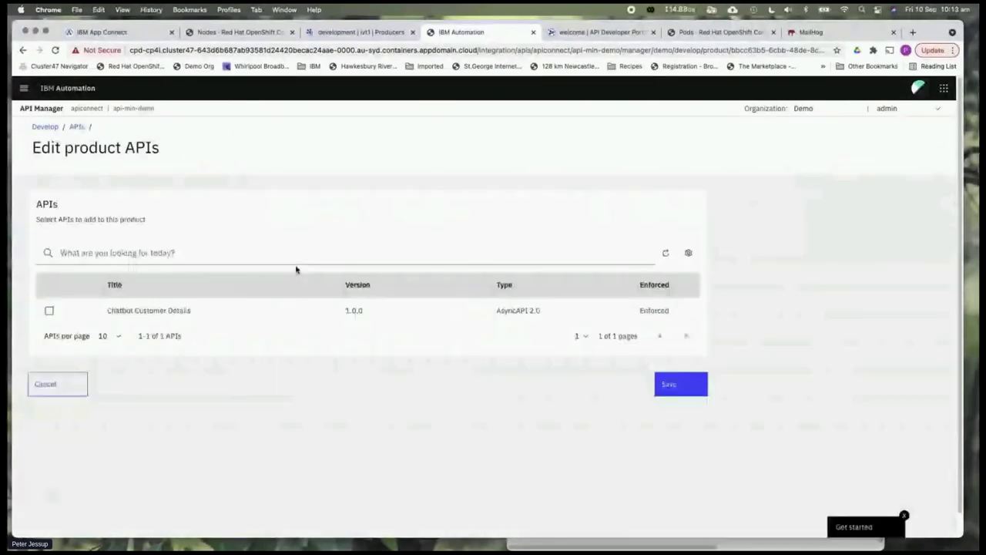
left_click(49, 312)
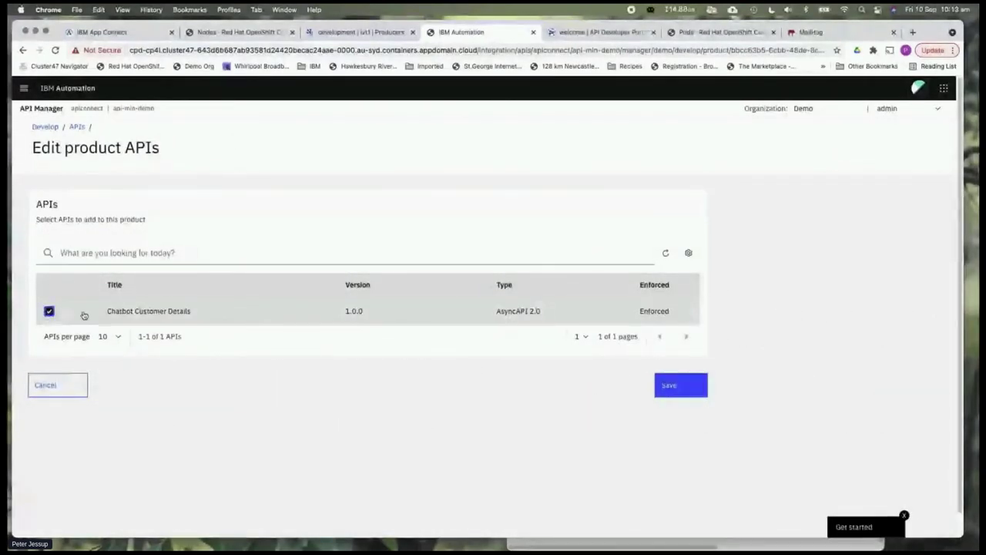
left_click(684, 386)
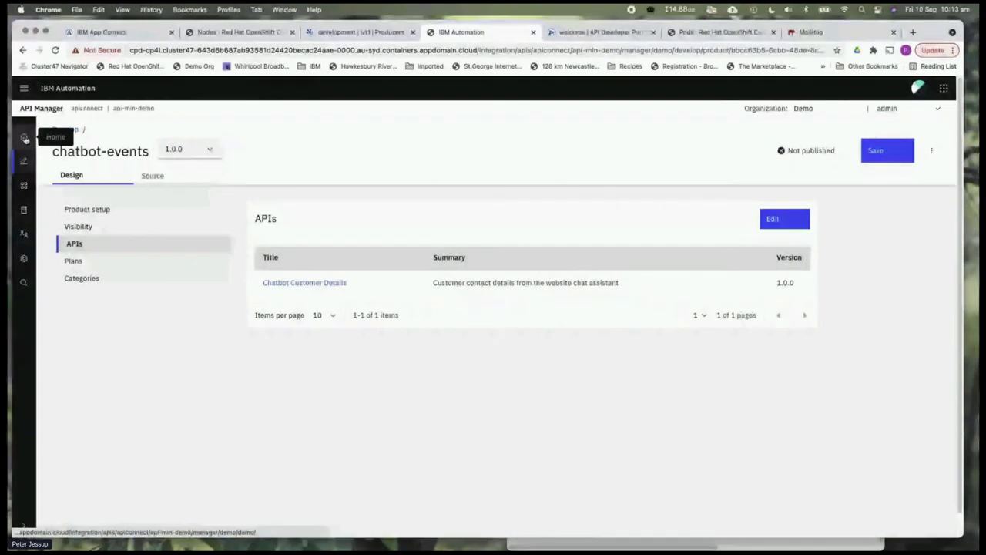
Publish the Chatbot Events product to the DEMO APIs catalog with public visibility and authenticated subscribability
left_click(88, 212)
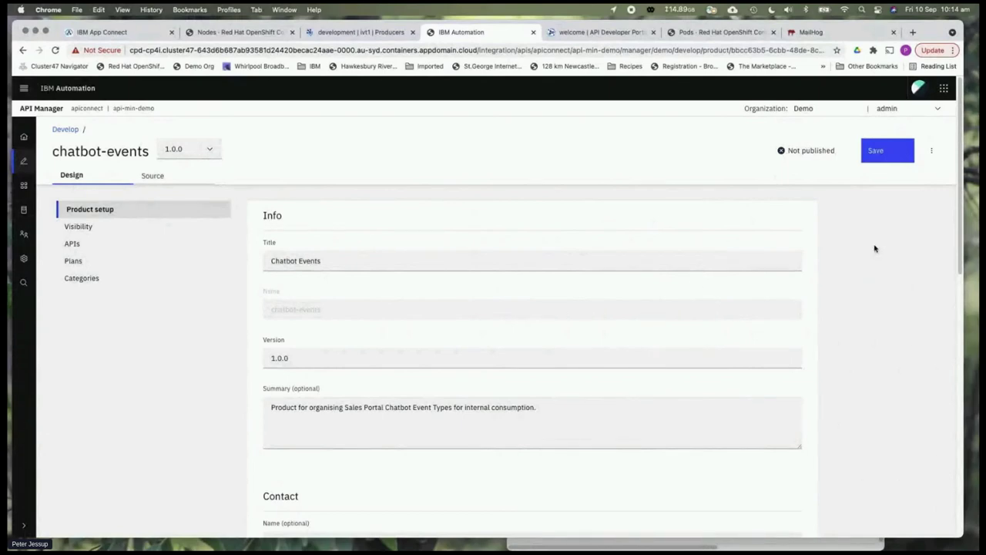
left_click(931, 151)
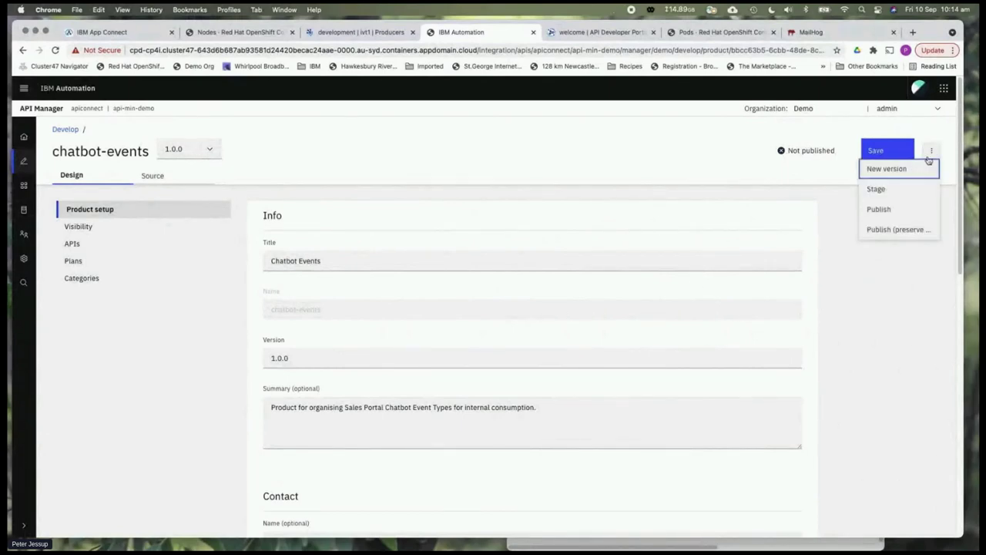
left_click(882, 211)
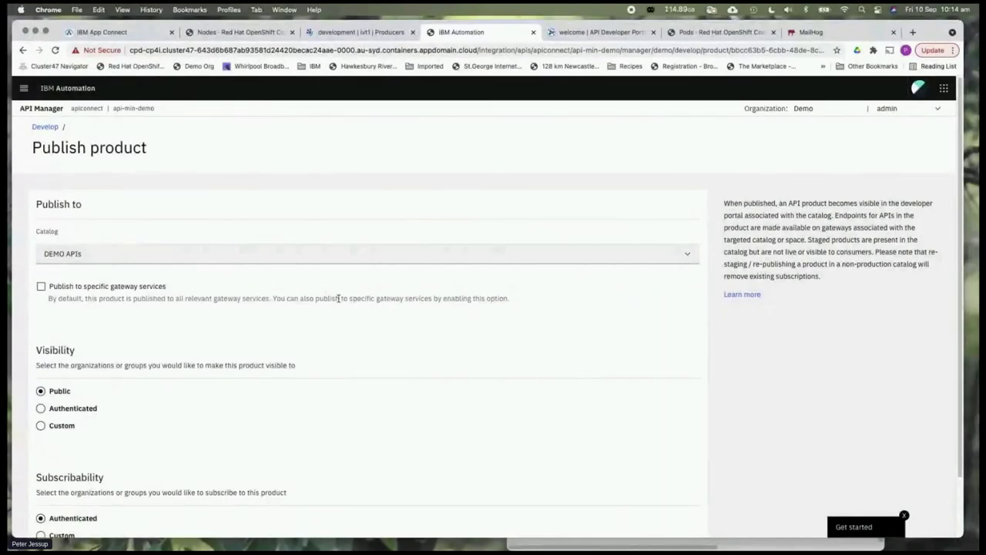
scroll(337, 297, "down", 2)
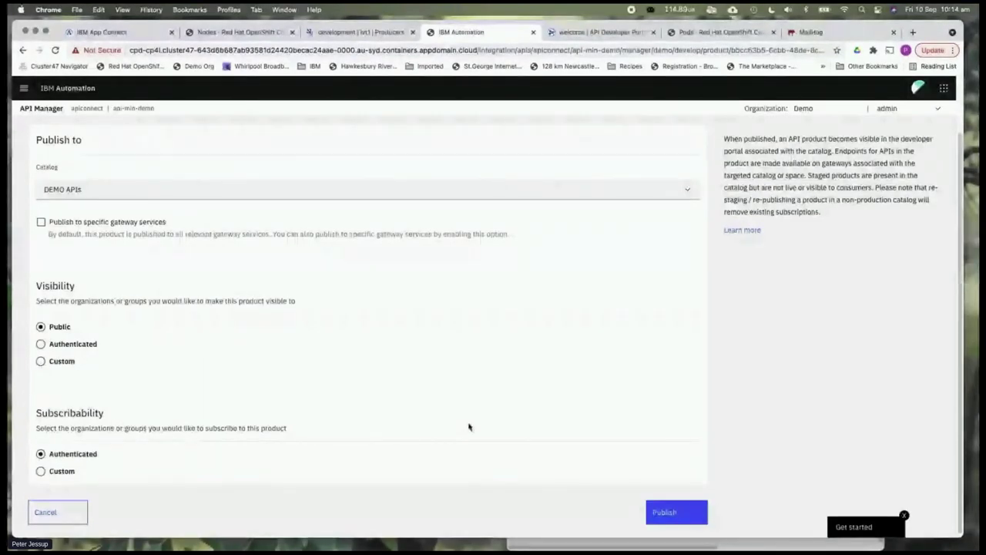
left_click(676, 513)
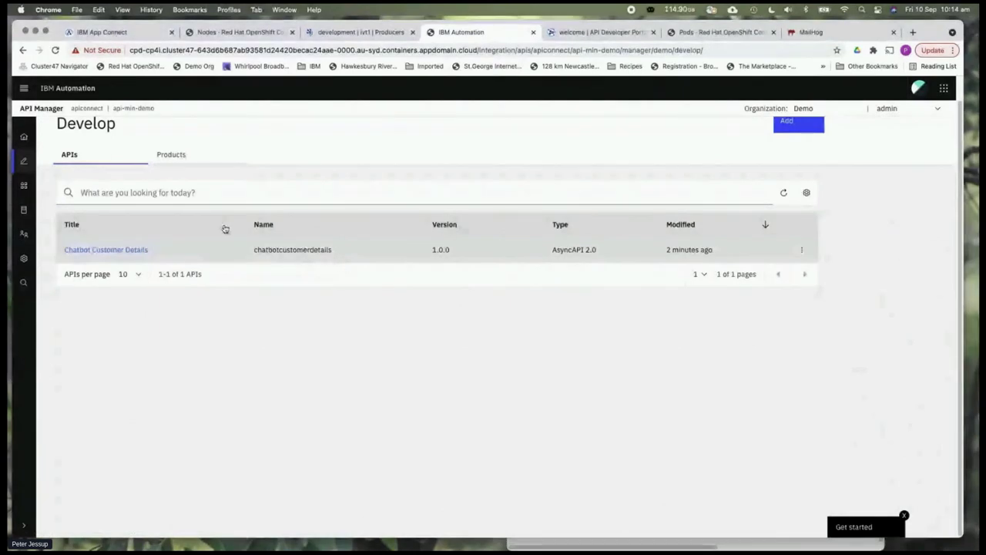
scroll(231, 185, "up", 1)
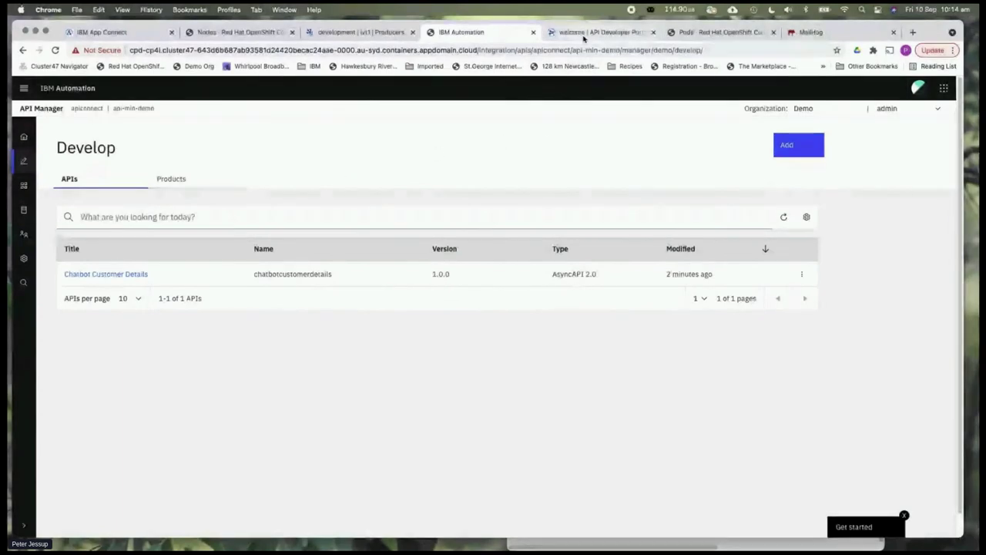
Switch to the Developer Portal, refresh it, and open the Chatbot Customer Details API overview from the Chatbot Events product
left_click(580, 32)
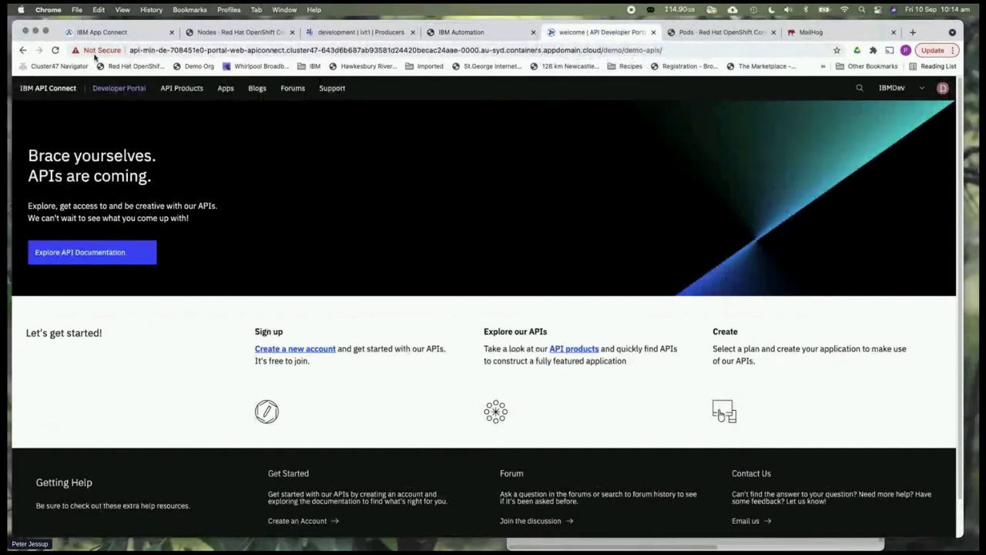
left_click(55, 52)
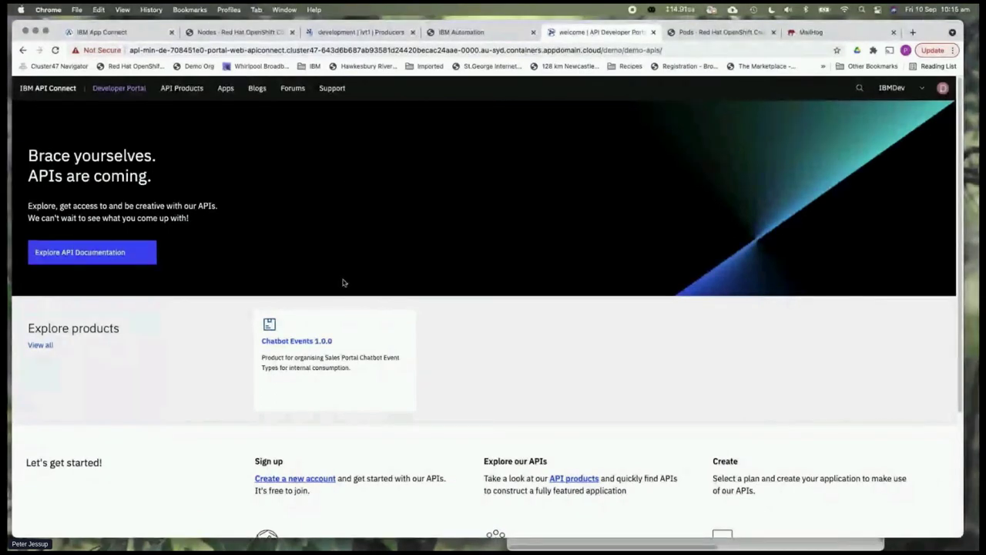
left_click(296, 342)
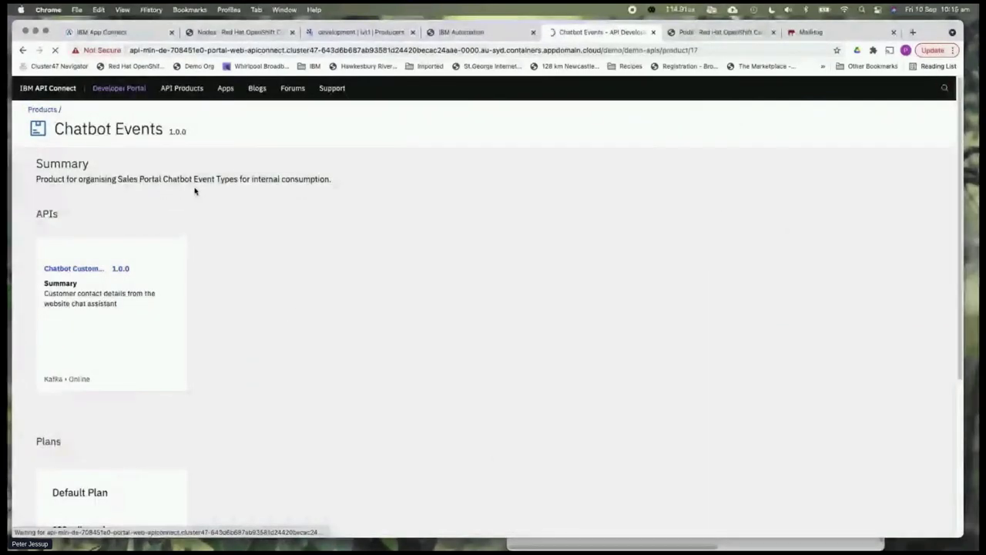
scroll(232, 236, "down", 2)
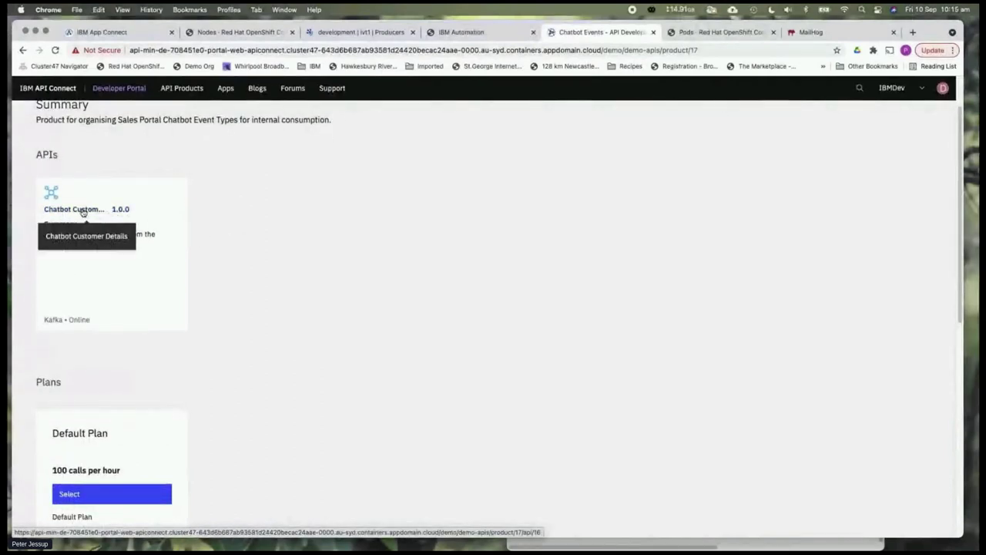
left_click(82, 211)
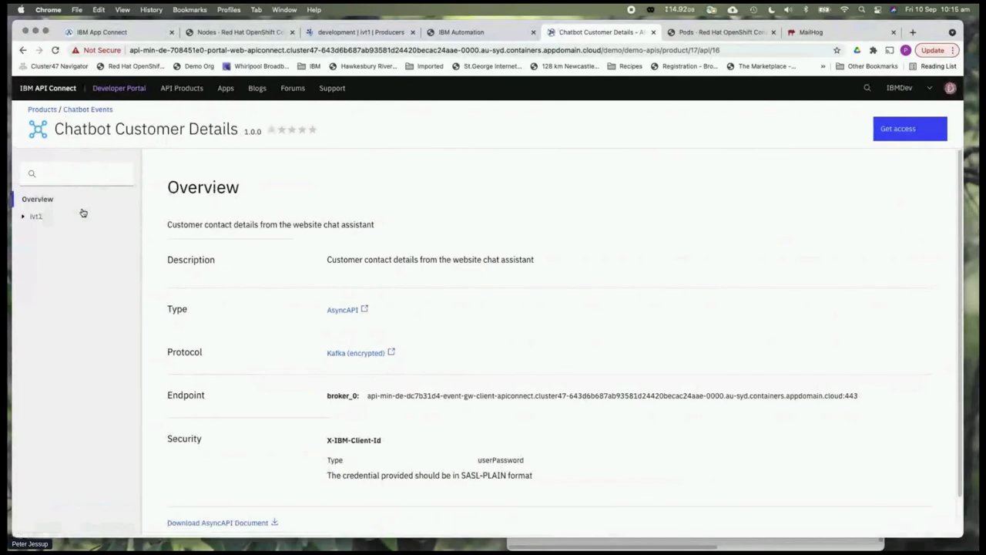
scroll(582, 318, "down", 2)
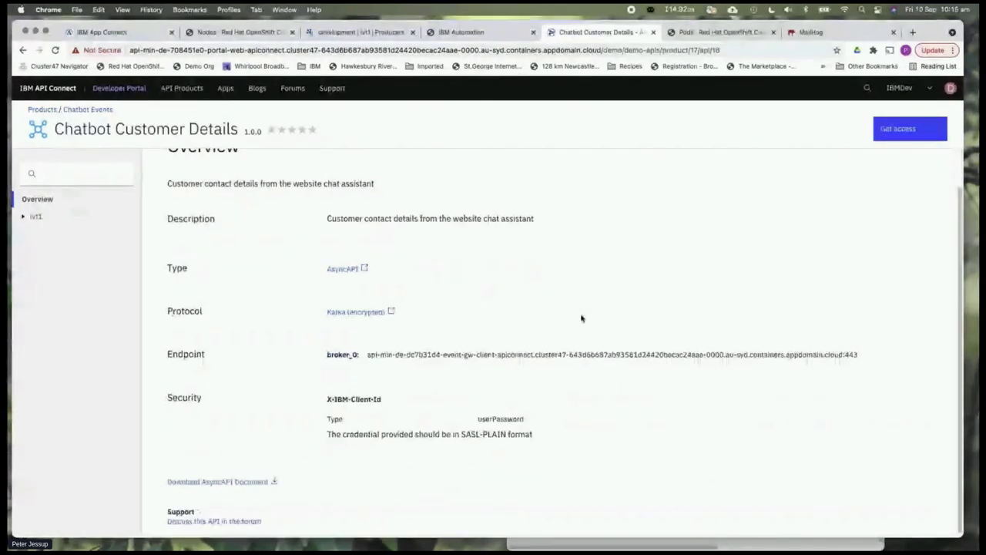
scroll(582, 318, "up", 2)
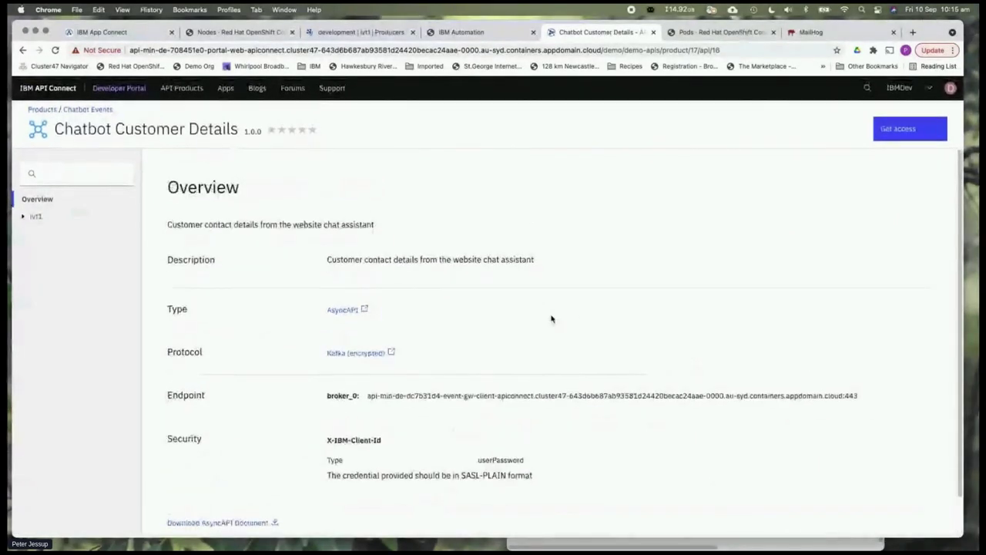
Examine the ivt1 subscribe operation's consumption instructions and its full Avro payload schema
left_click(27, 217)
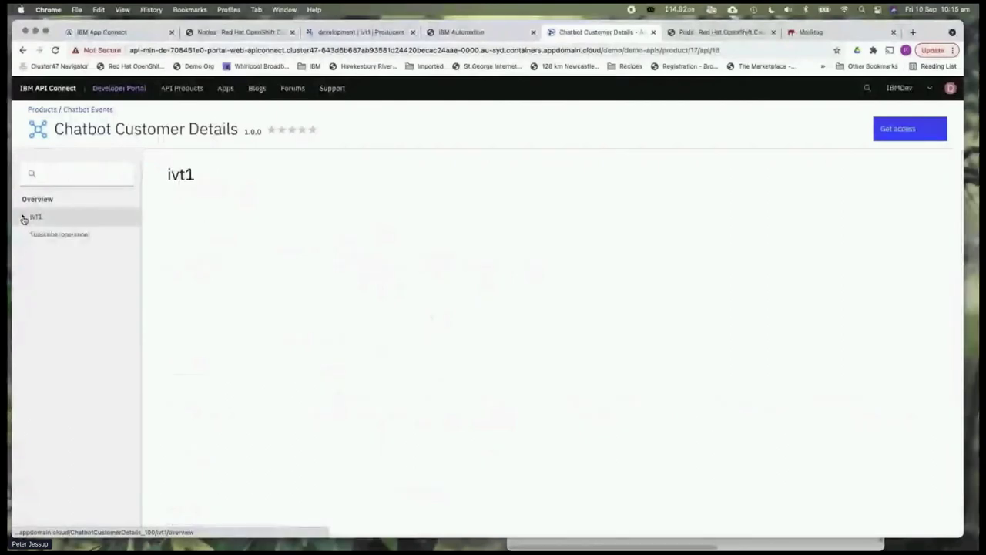
left_click(66, 236)
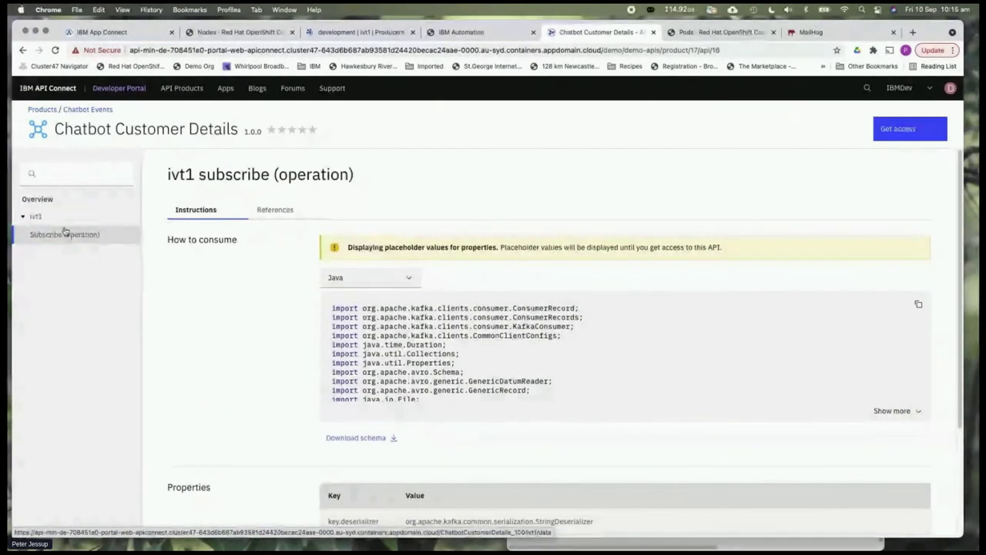
scroll(272, 277, "down", 1)
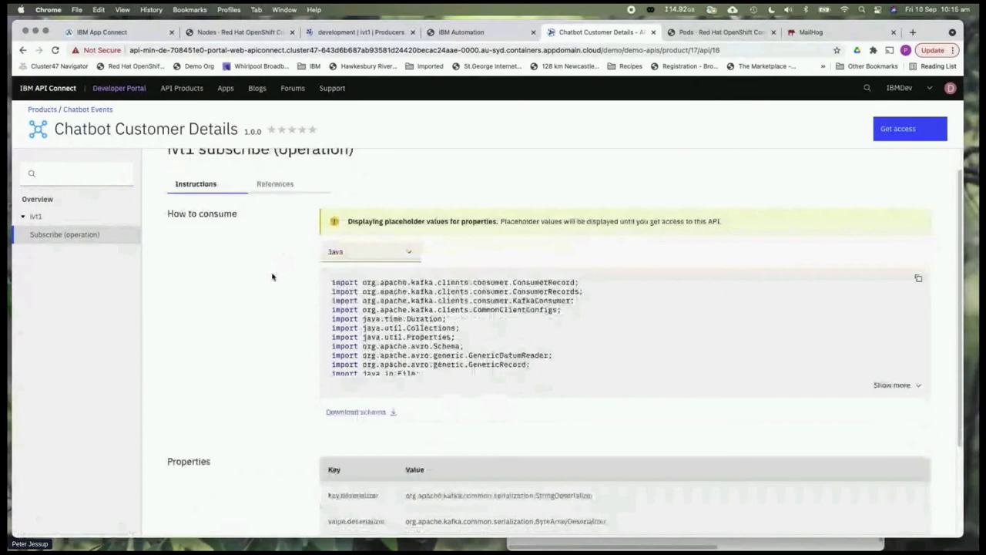
scroll(272, 276, "down", 2)
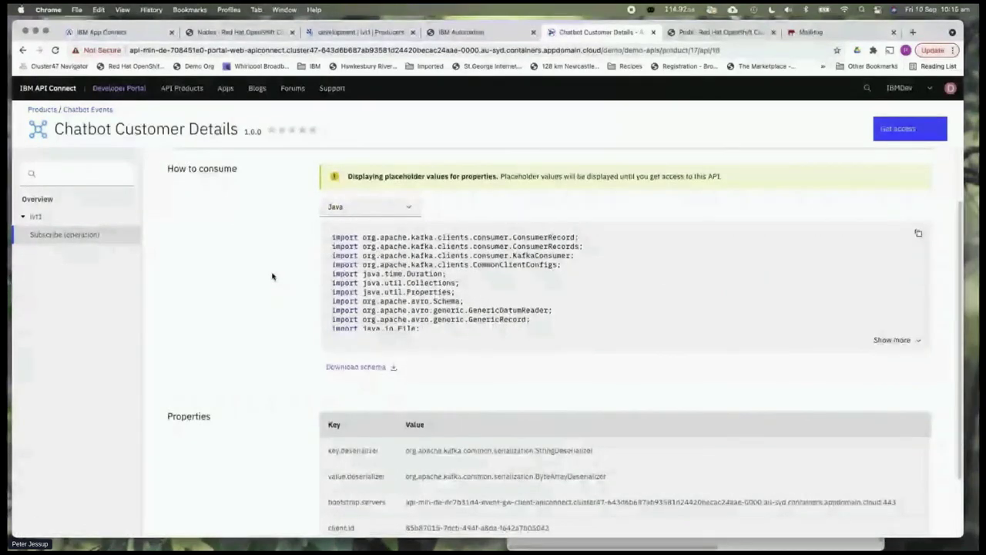
scroll(273, 202, "up", 1)
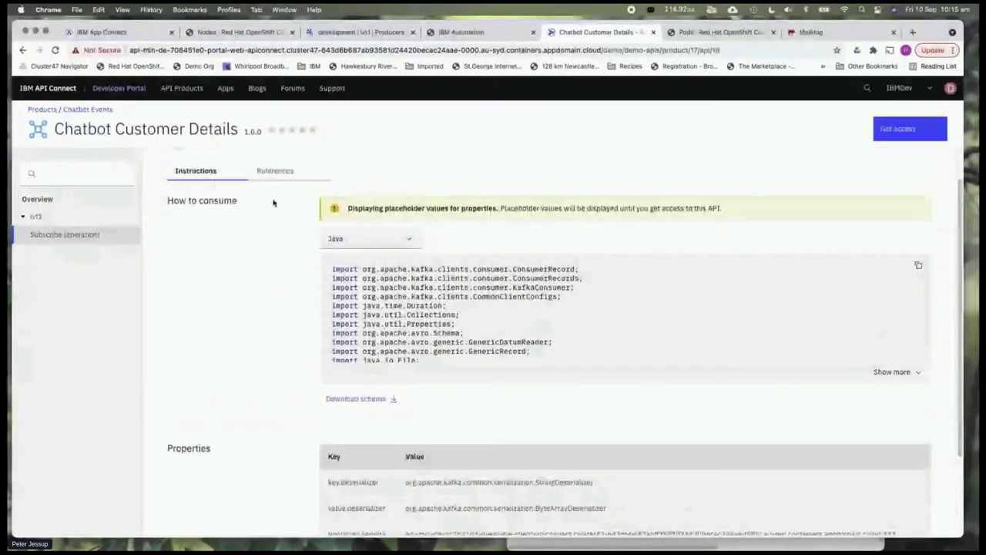
left_click(275, 171)
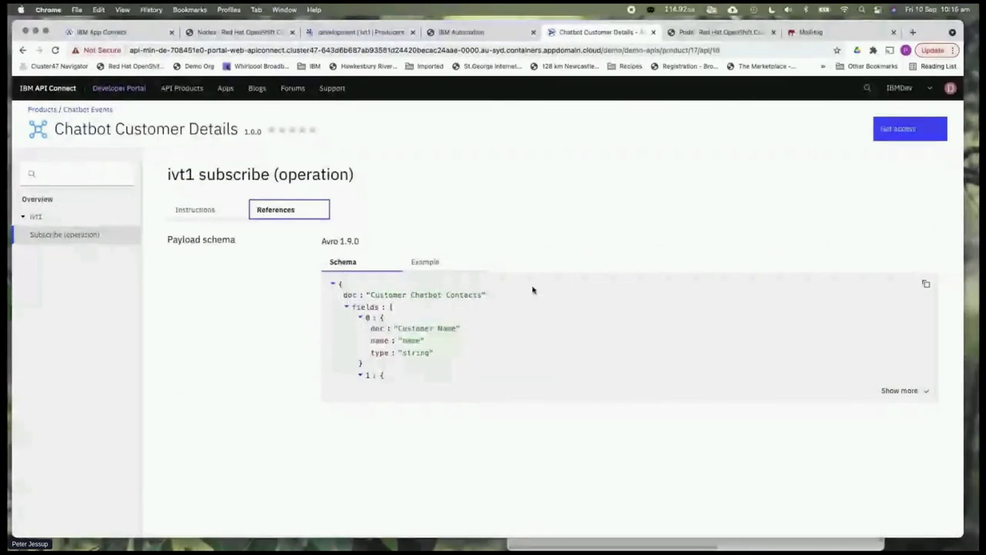
left_click(921, 392)
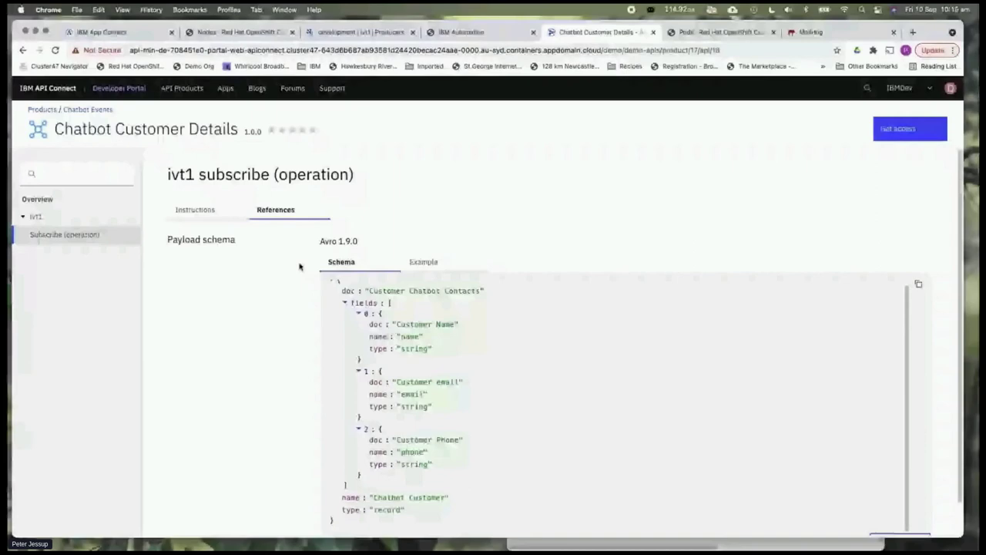
Copy the client.id and bootstrap.servers values from the subscribe operation's properties into the Notes-2020 document on separate lines, and return to the portal
left_click(204, 212)
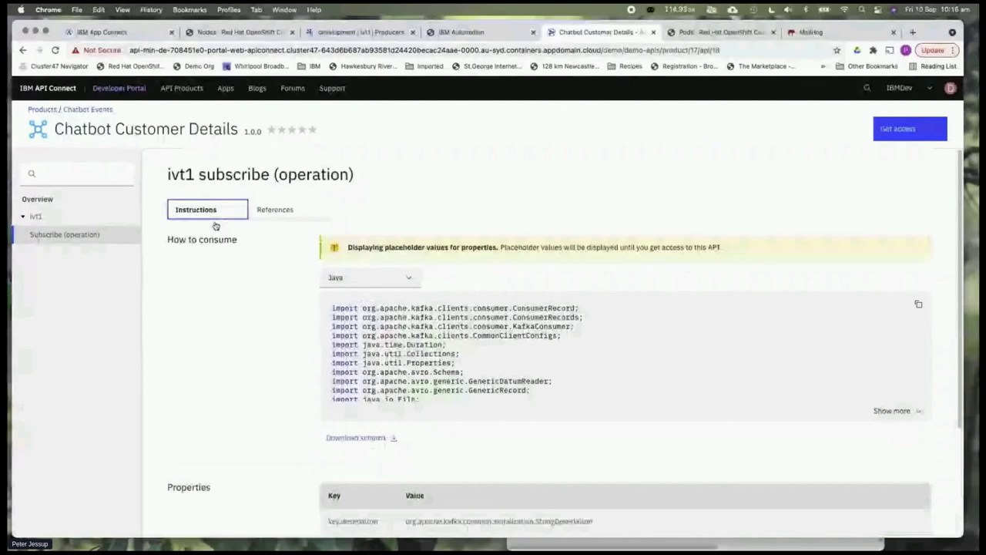
scroll(239, 267, "down", 4)
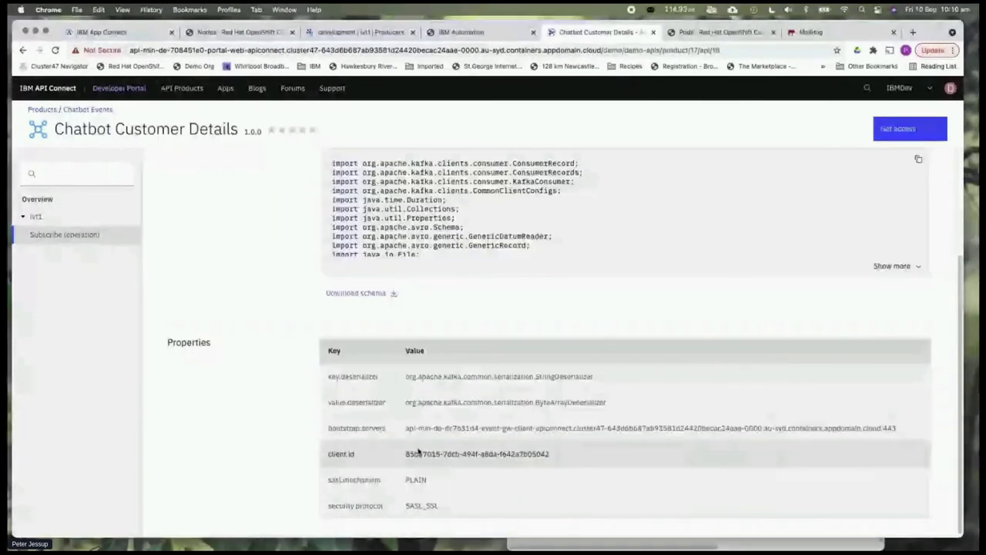
left_click_drag(406, 454, 552, 458)
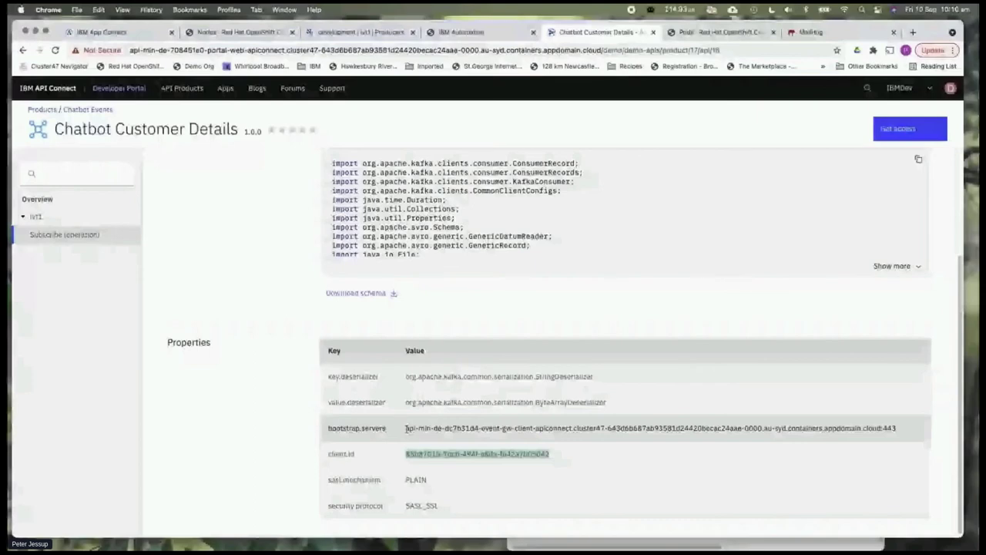
left_click_drag(407, 429, 897, 429)
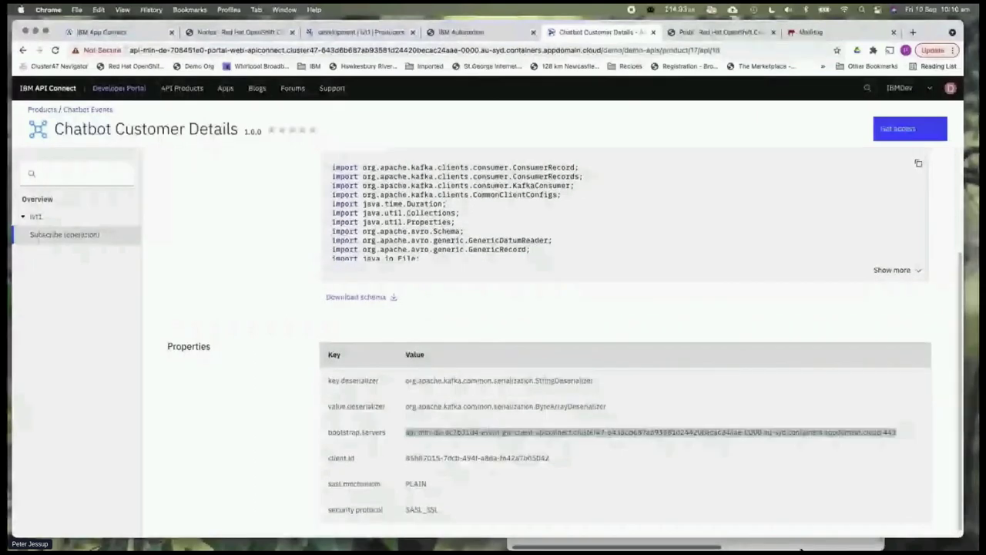
left_click(802, 548)
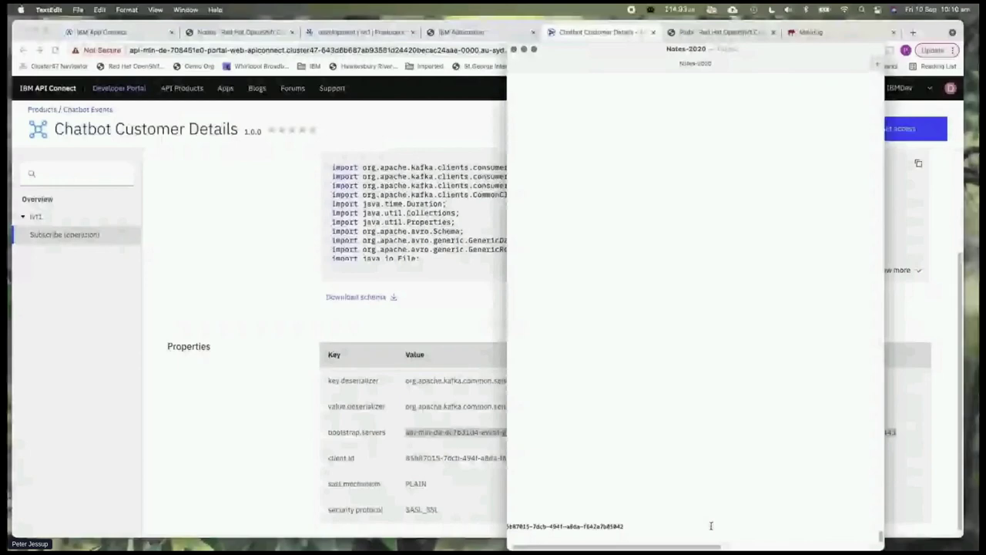
key("Return")
key("super+v")
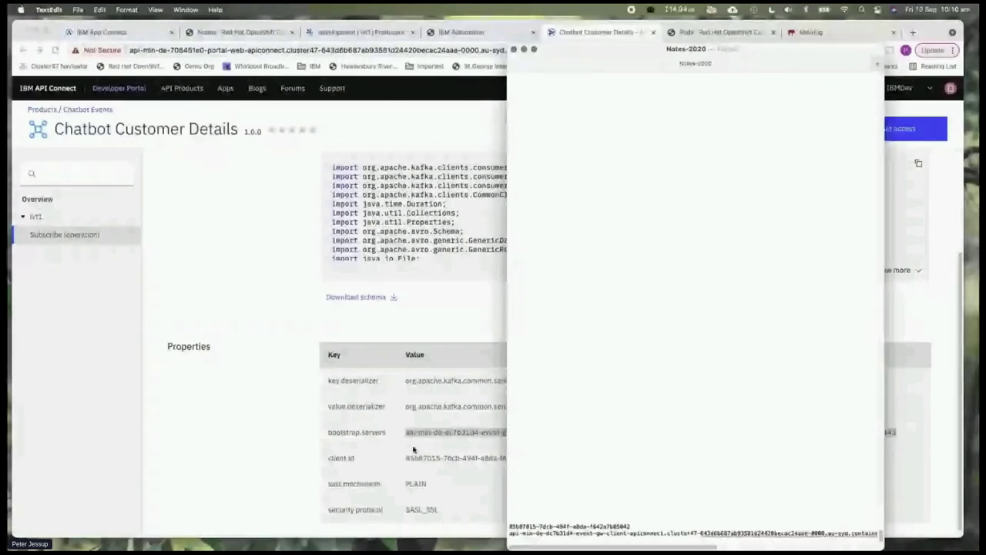
key("super+Tab")
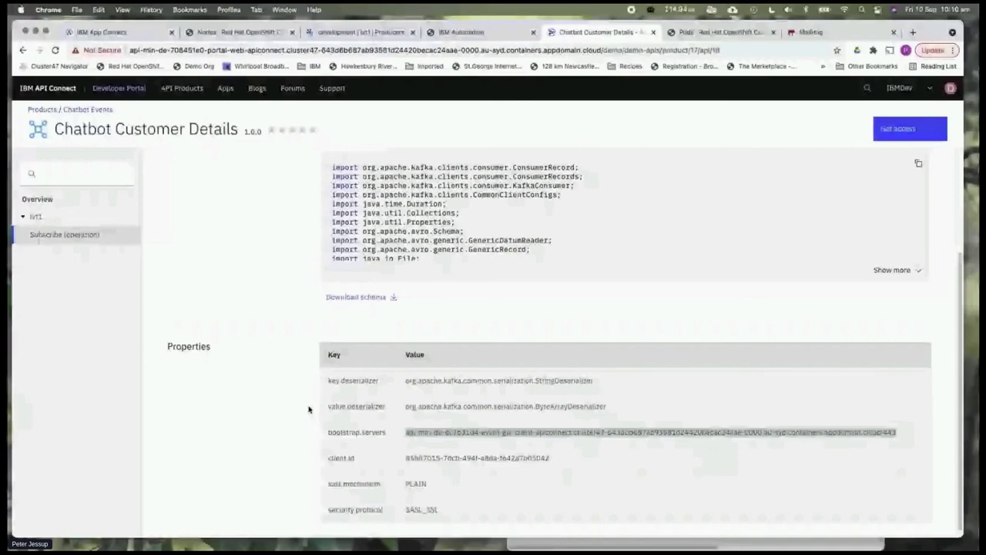
Request access to the Chatbot Customer Details API and select the Default Plan for the Chatbot Events product
scroll(308, 409, "up", 5)
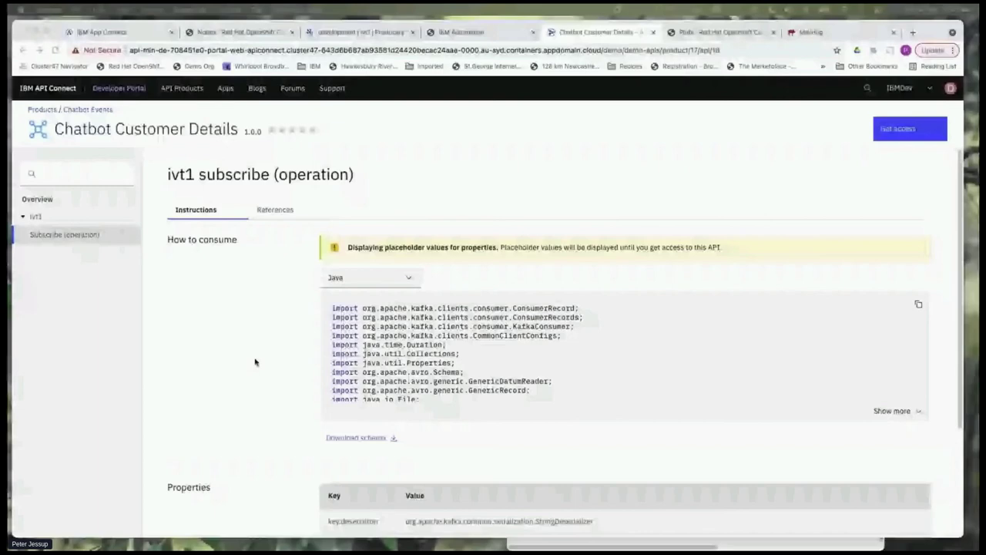
left_click(904, 131)
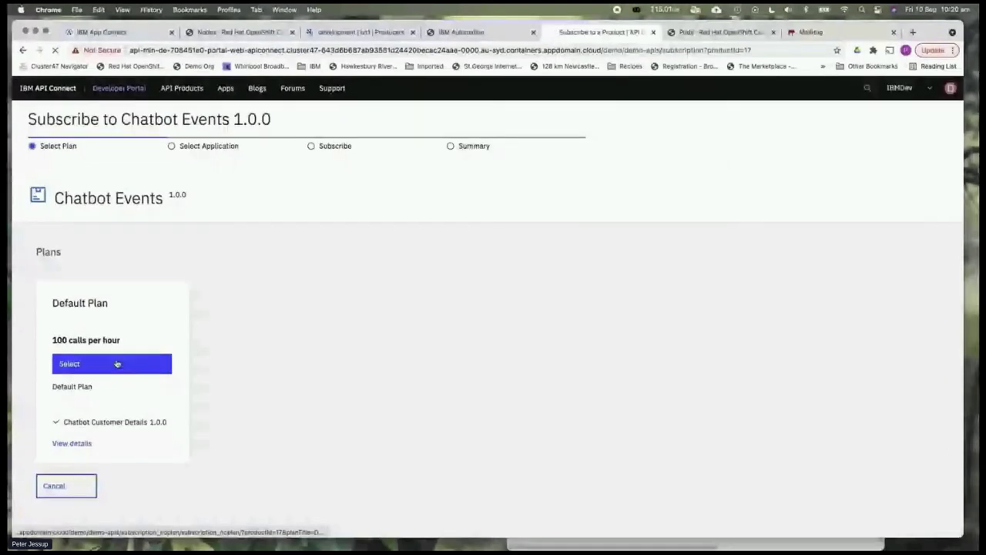
left_click(117, 364)
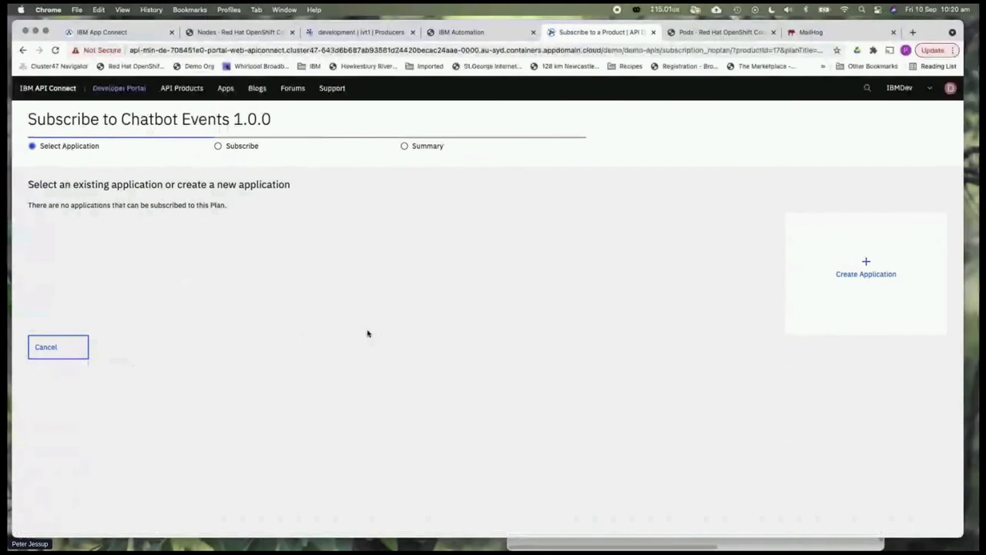
Create an application titled "Chatbot App" with the description "Application to subscribe to the Chatbot API"
left_click(860, 269)
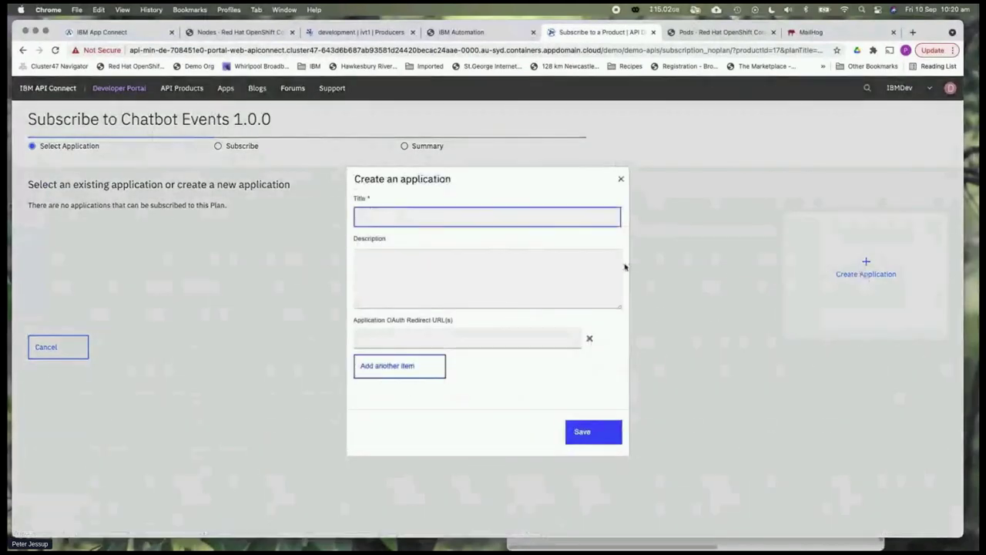
type("Chatbo")
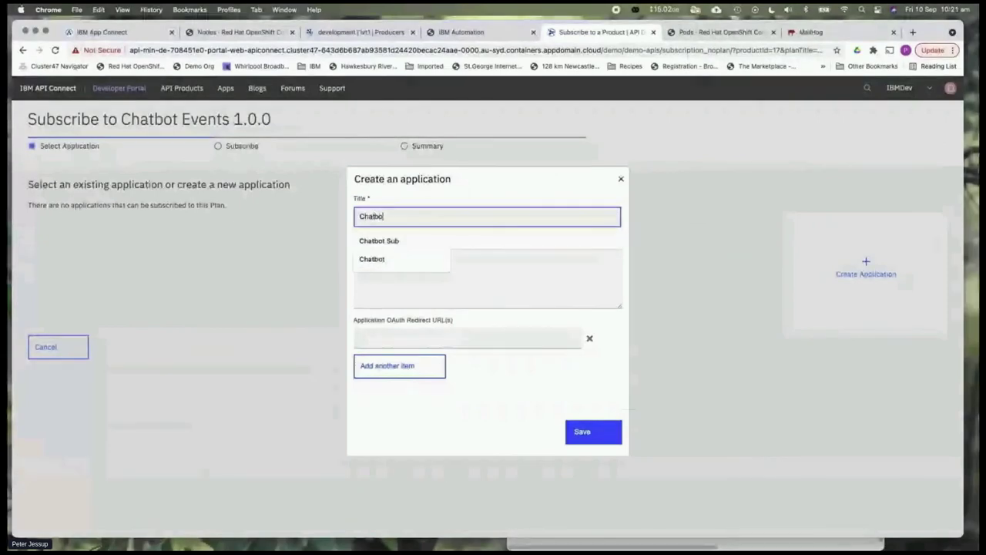
type("t App")
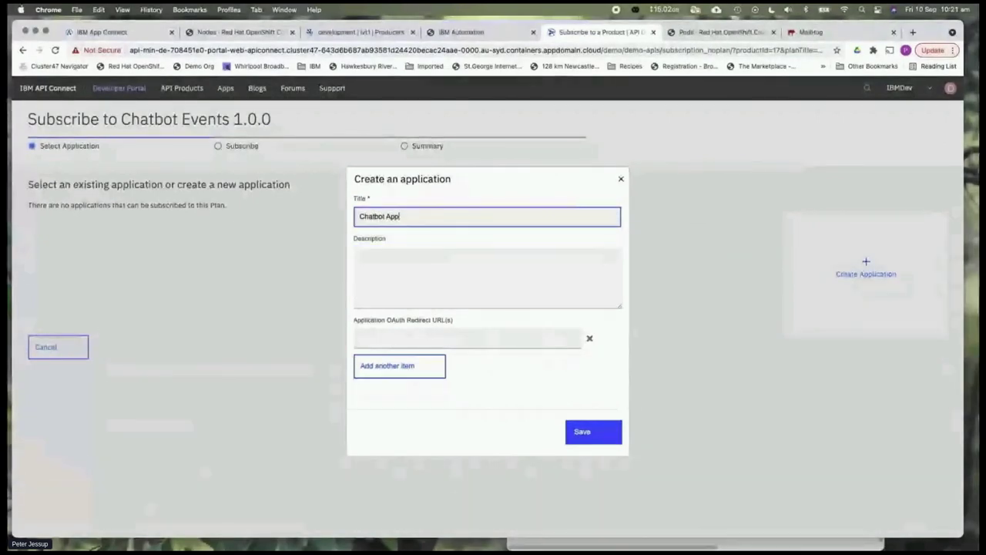
left_click(458, 264)
type("Application to ")
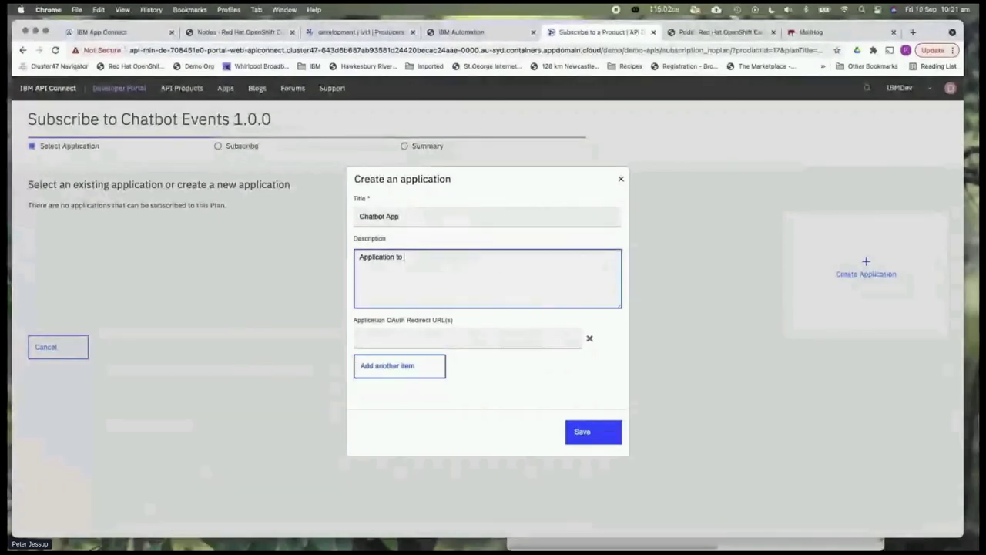
type("subscri")
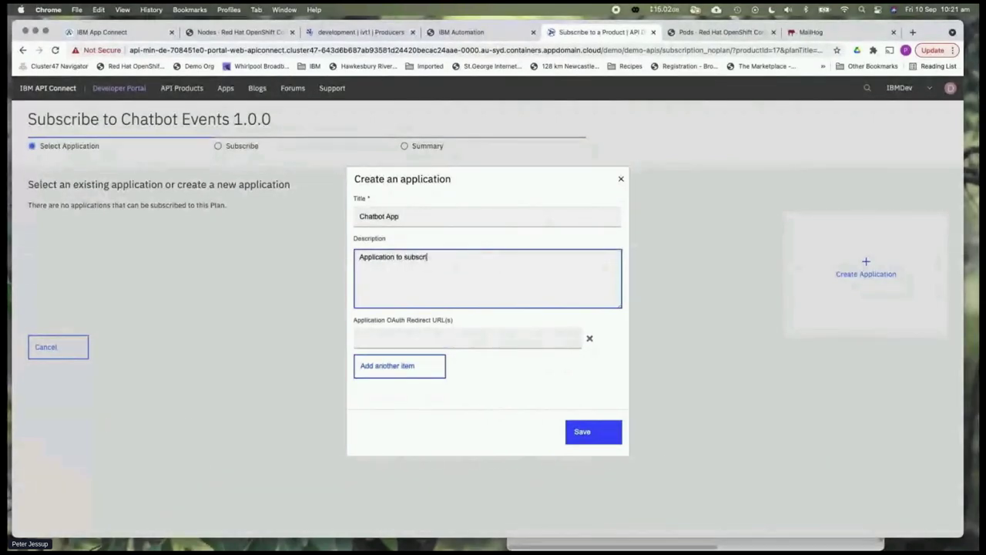
type("be to the ")
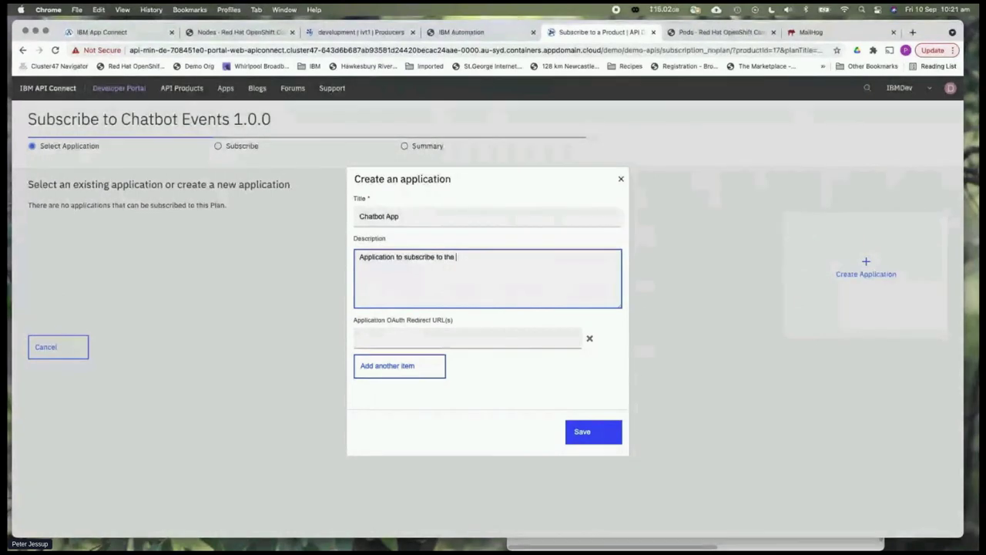
type("Chatb")
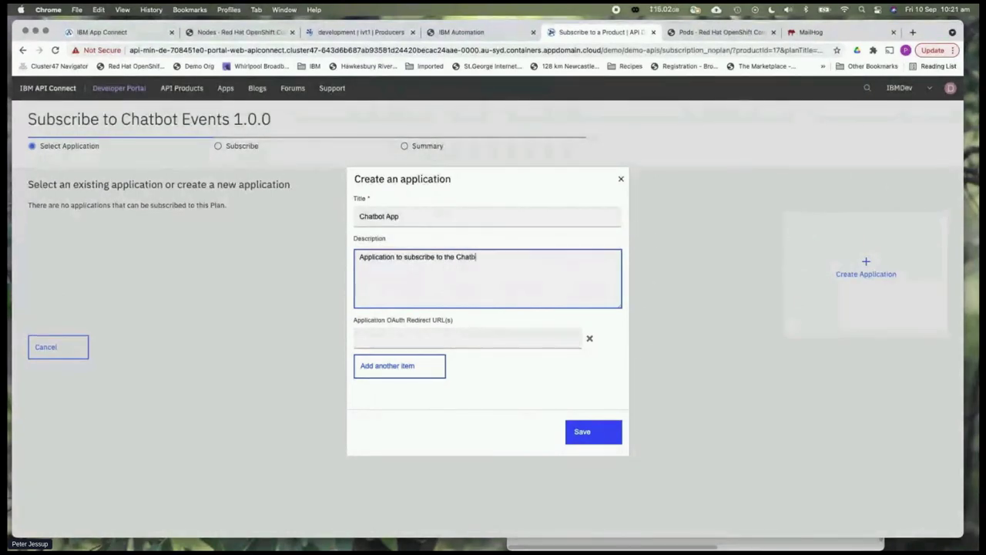
type("ot API")
left_click(594, 436)
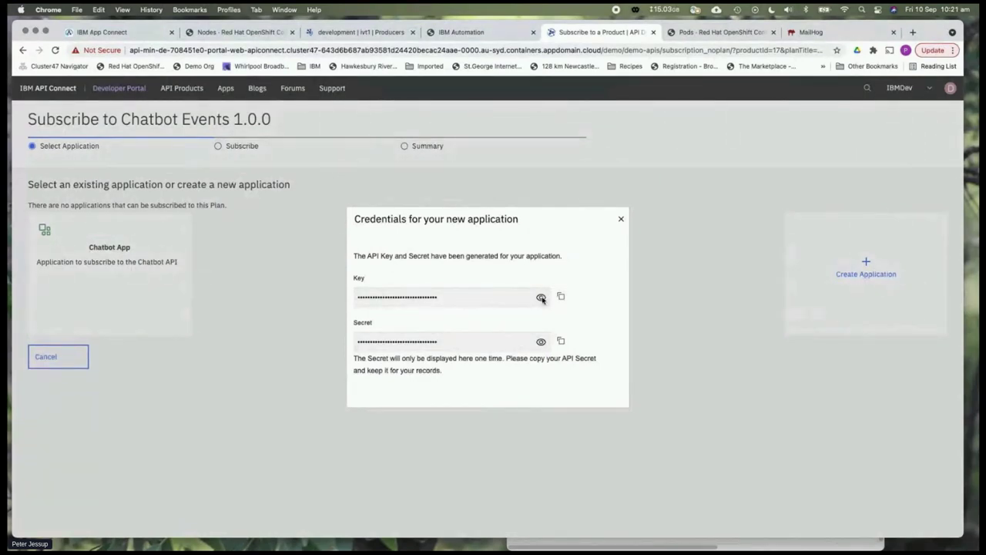
Reveal and copy the new application's API key, and paste it on its own line at the end of the Notes-2020 document
left_click(541, 297)
left_click(562, 298)
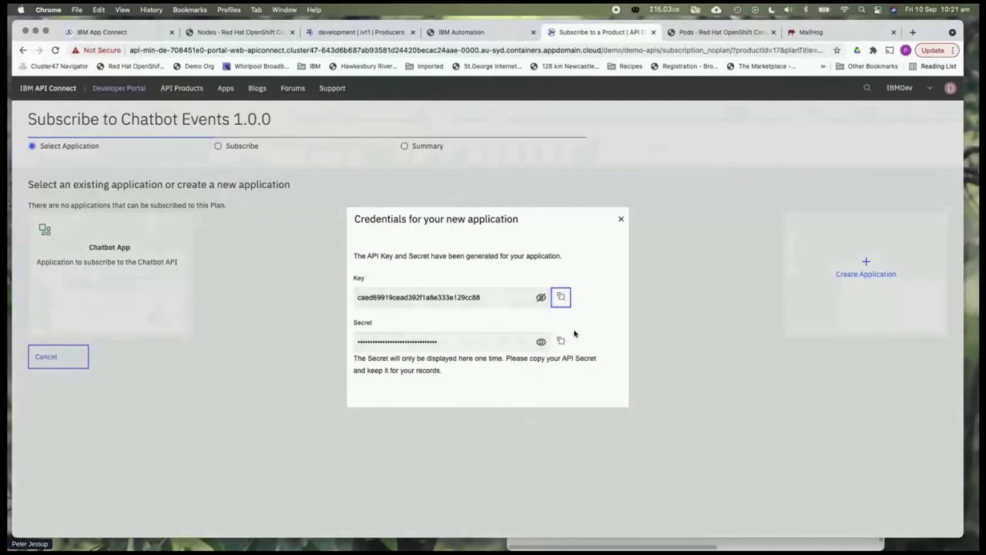
left_click(724, 541)
key("Return")
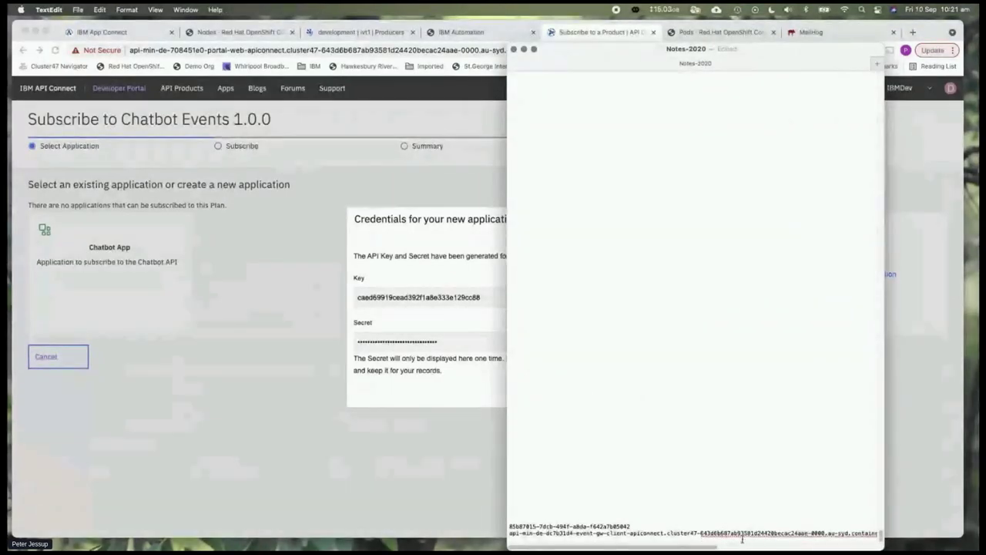
key("super+v")
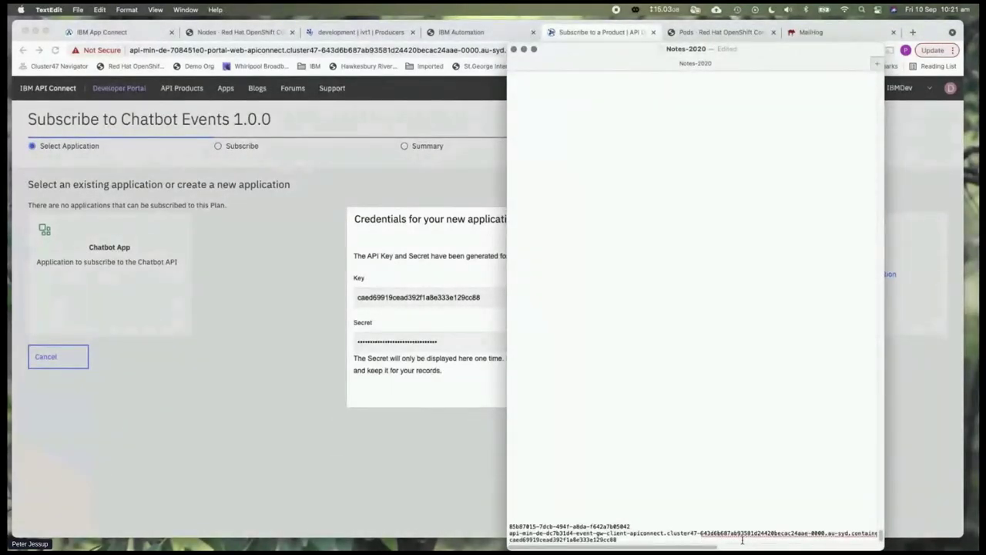
key("Return")
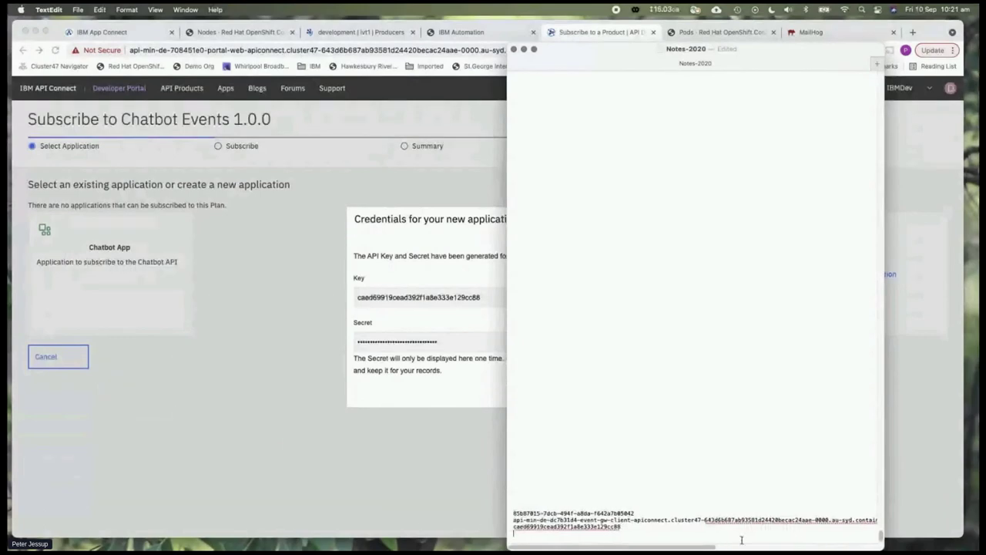
Copy the application's API secret into Notes-2020 on the line below the key, and dismiss the credentials dialog
left_click(453, 341)
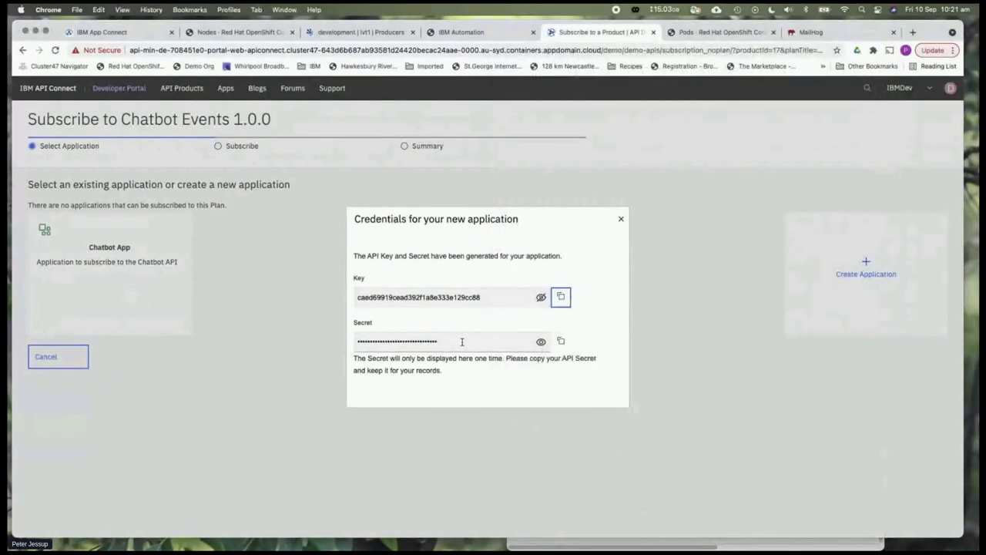
left_click(560, 342)
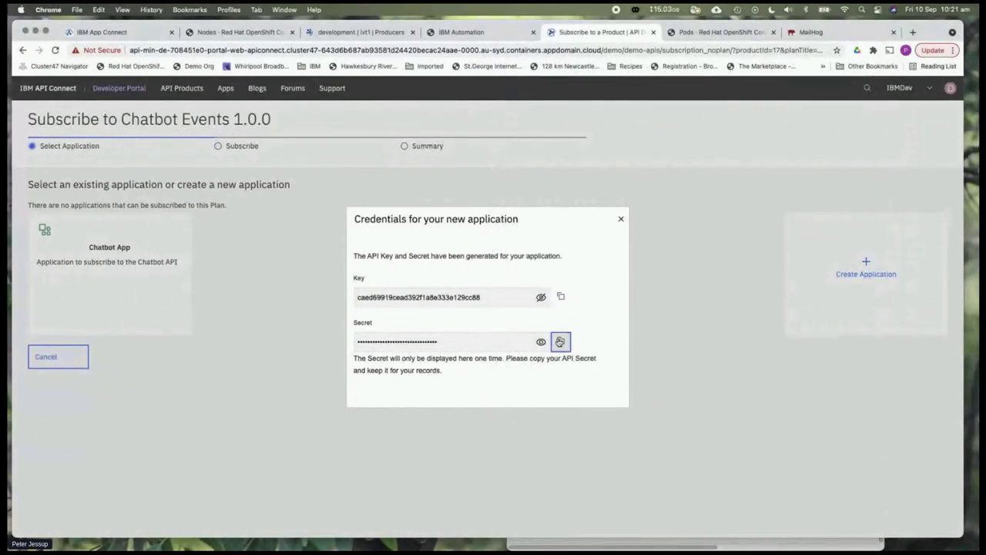
left_click(583, 546)
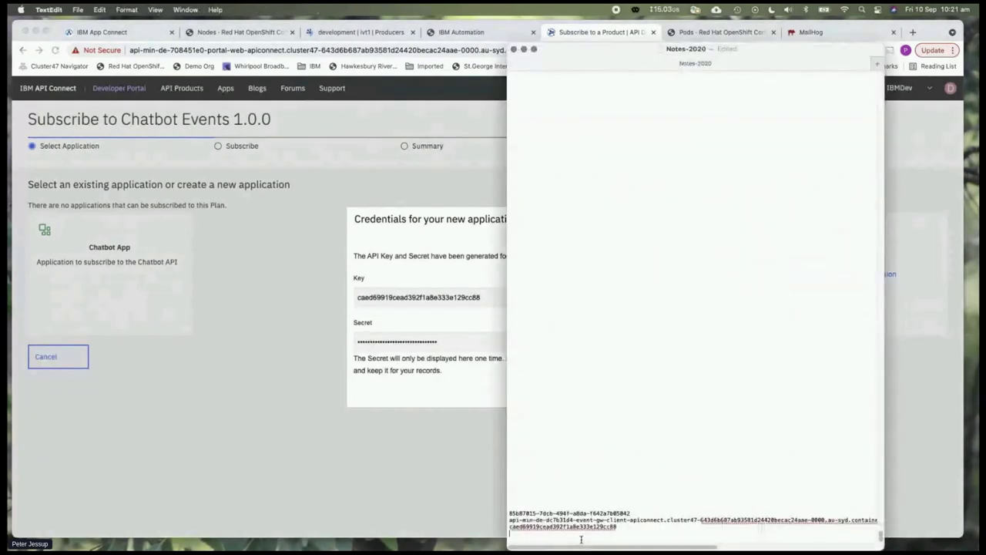
key("super+v")
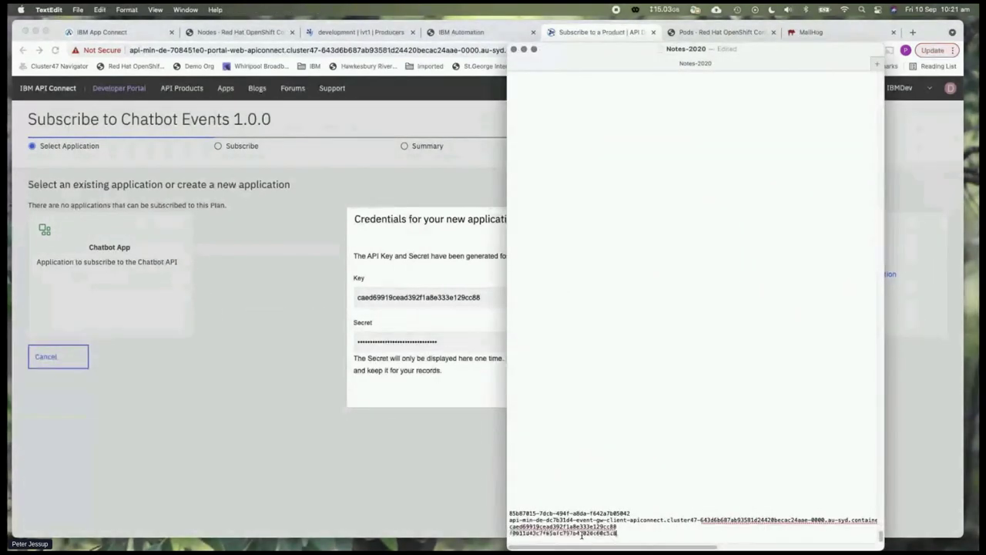
left_click(486, 479)
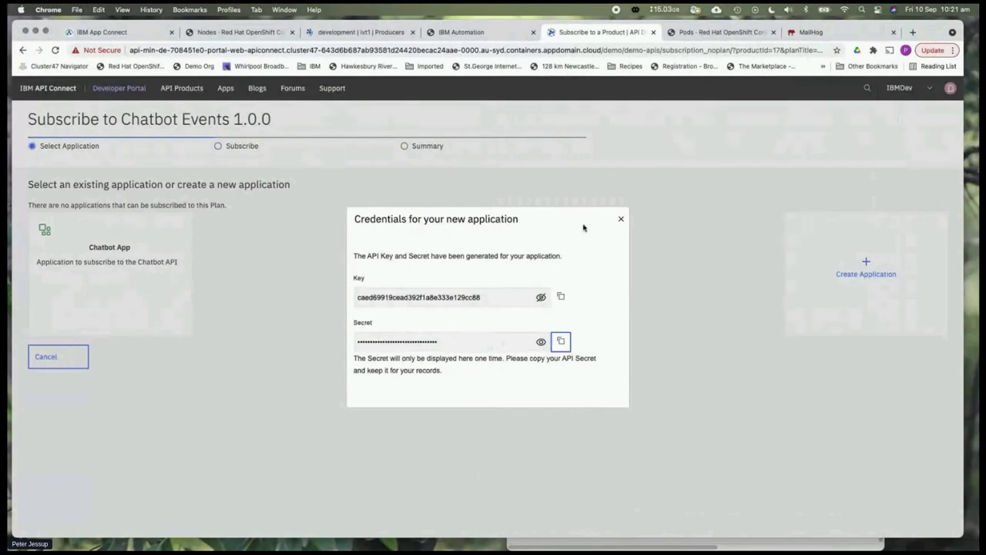
left_click(621, 222)
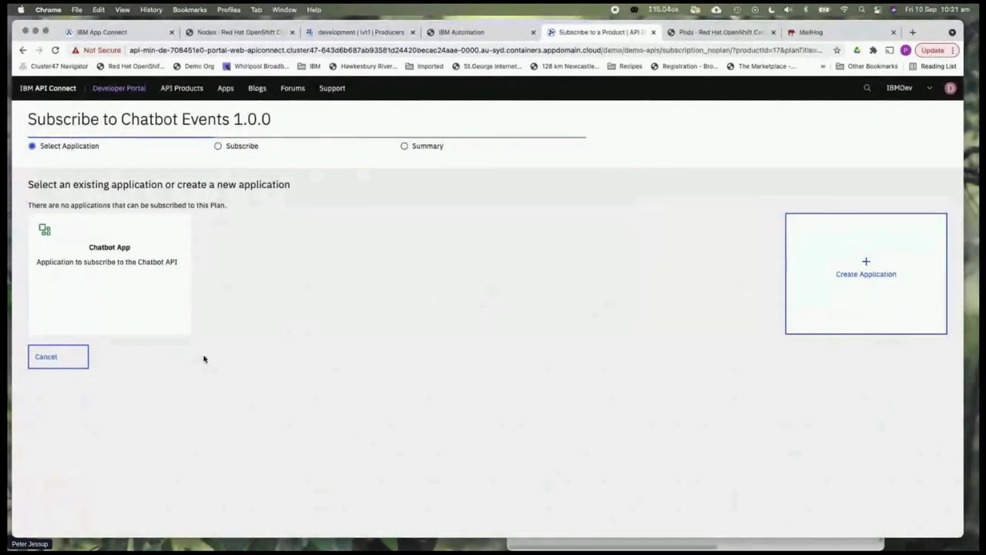
Subscribe Chatbot App to the Chatbot Events Default Plan and finish the subscription wizard
left_click(160, 300)
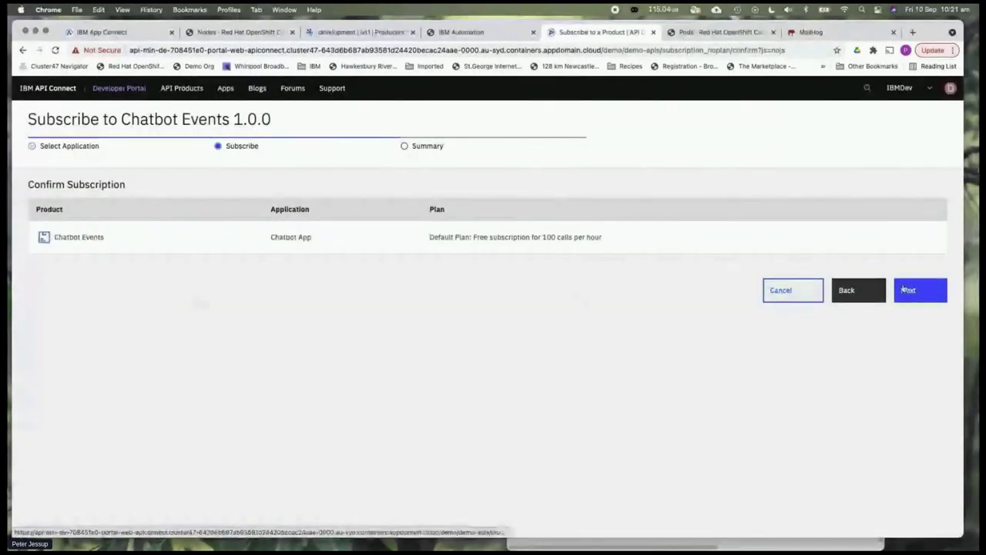
left_click(920, 293)
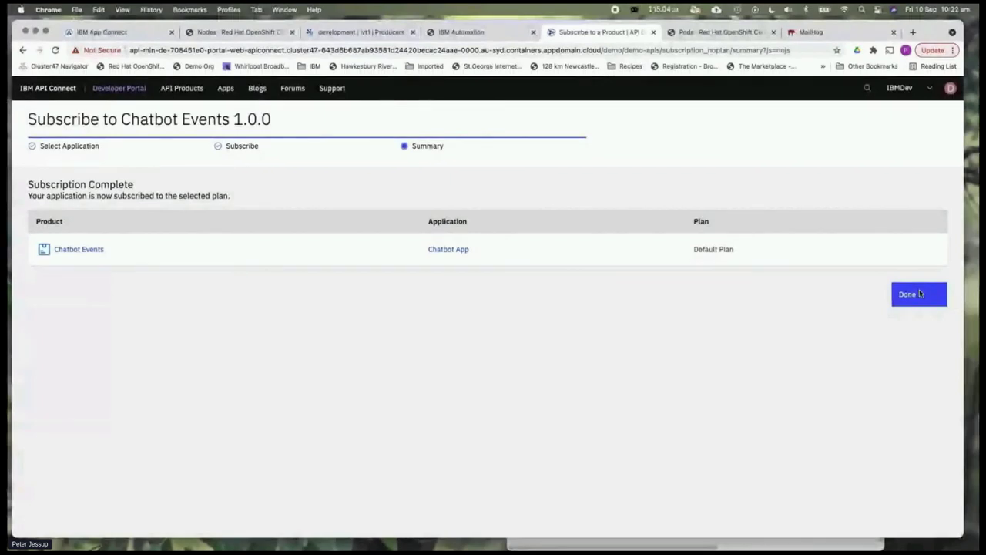
left_click(913, 294)
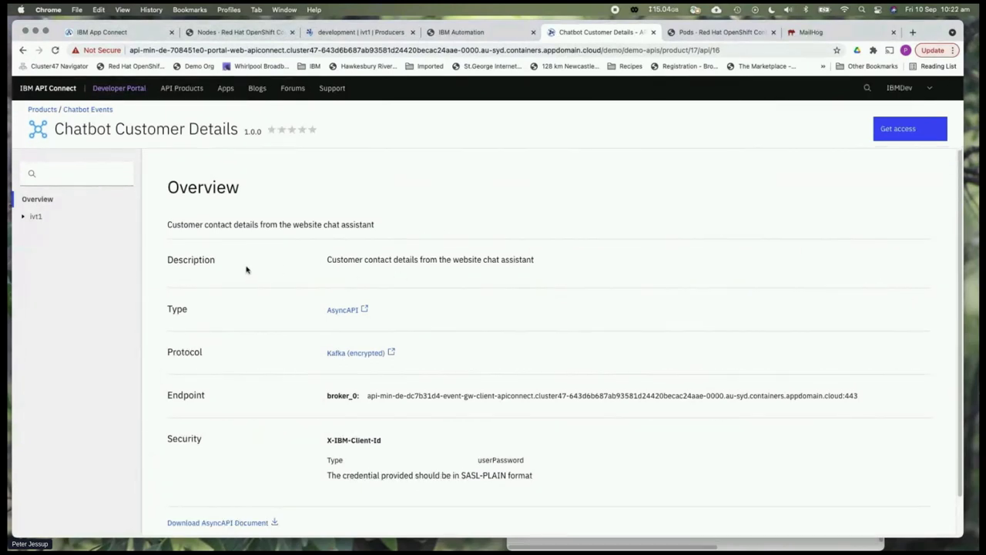
Open the ivt1 subscribe operation of the Chatbot Customer Details API and examine its full kafkaJS consumer sample code
left_click(24, 217)
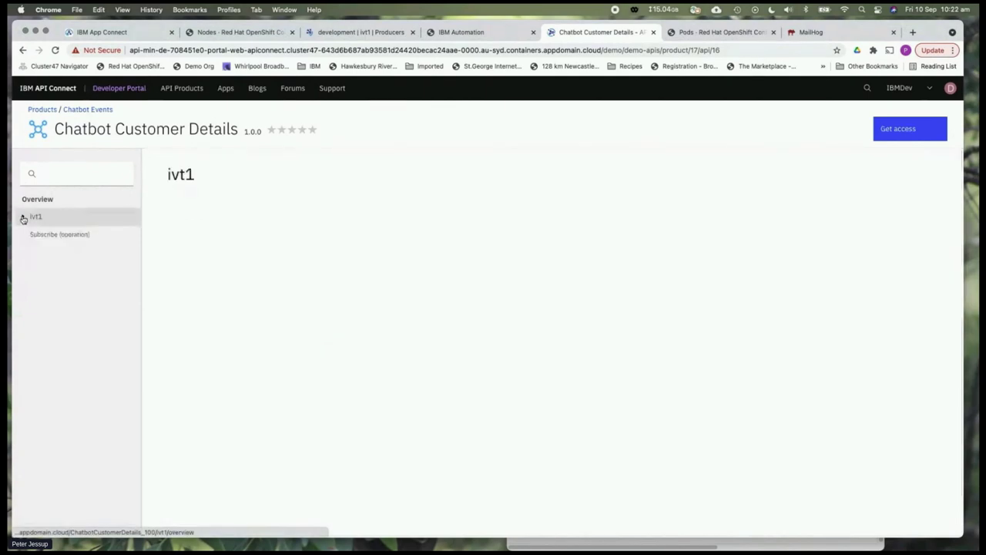
left_click(40, 235)
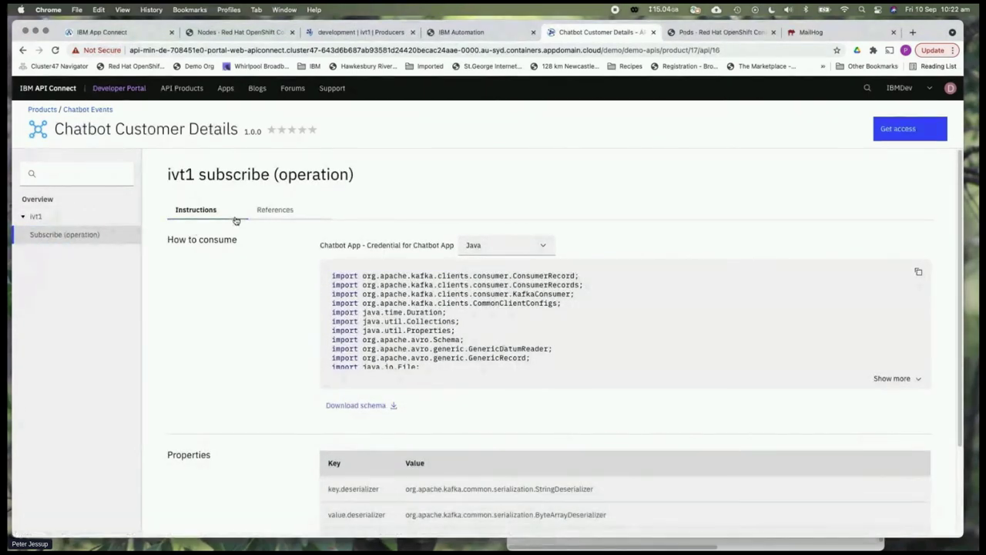
left_click(492, 248)
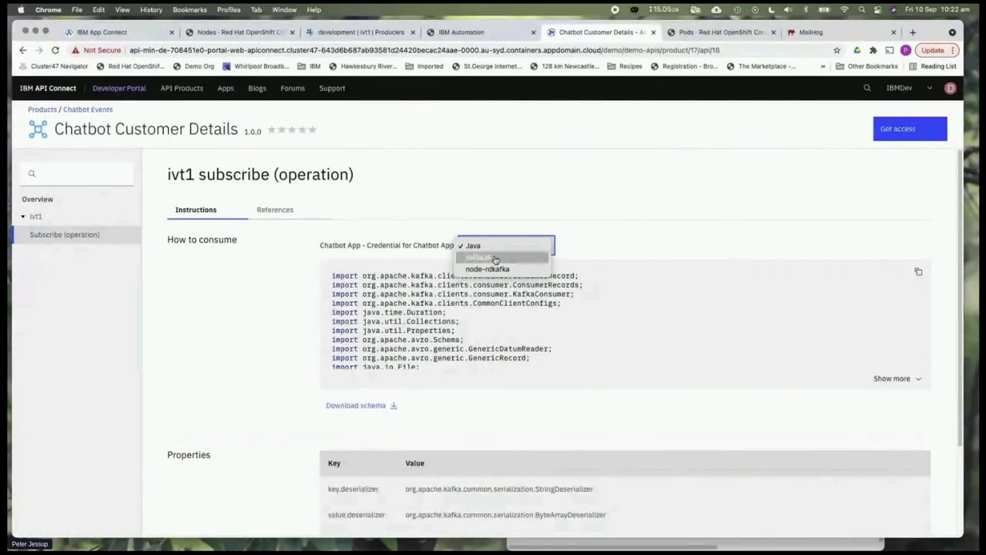
left_click(494, 258)
left_click(895, 379)
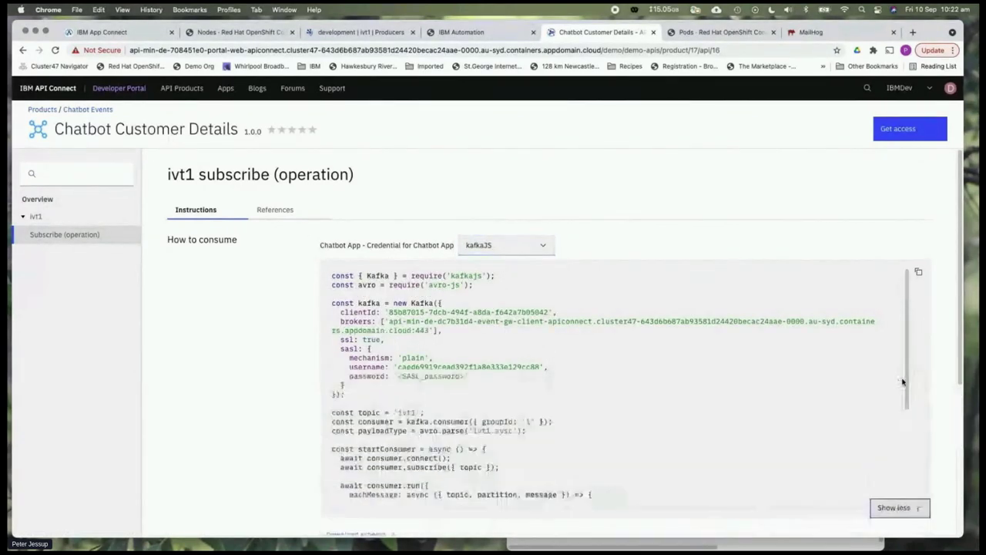
scroll(745, 393, "down", 2)
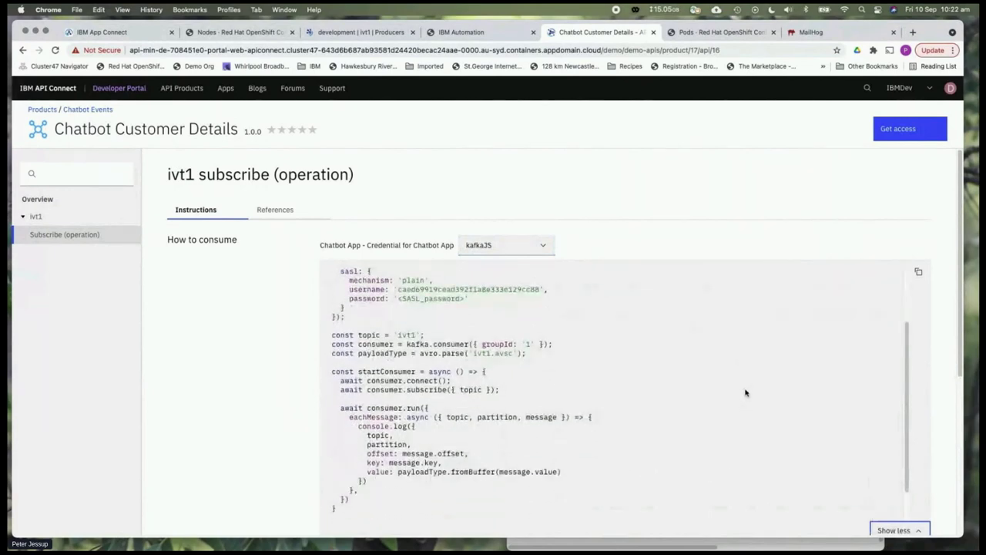
scroll(746, 393, "down", 1)
scroll(745, 393, "up", 3)
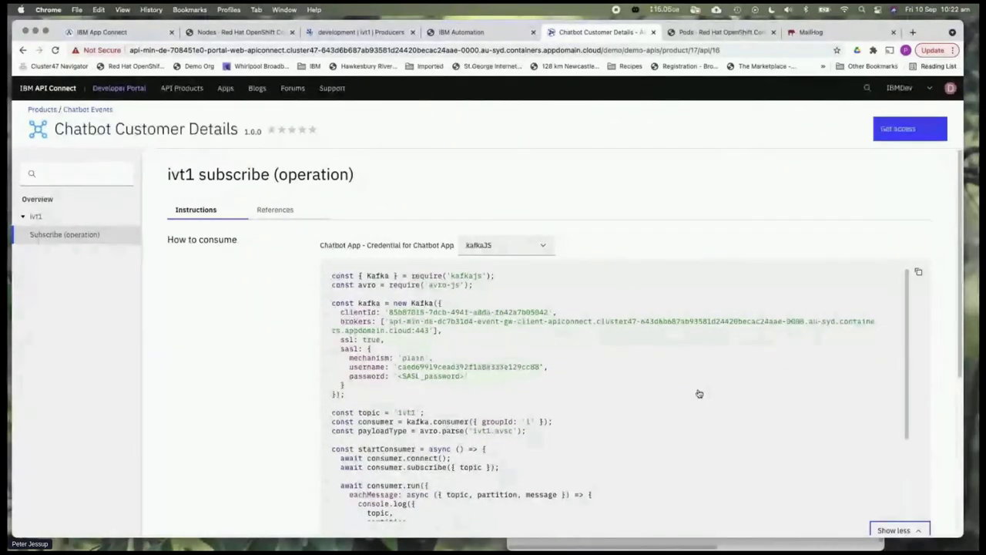
Switch to the Terminal and open kafkaConsumer.js in vi
key("super+Tab")
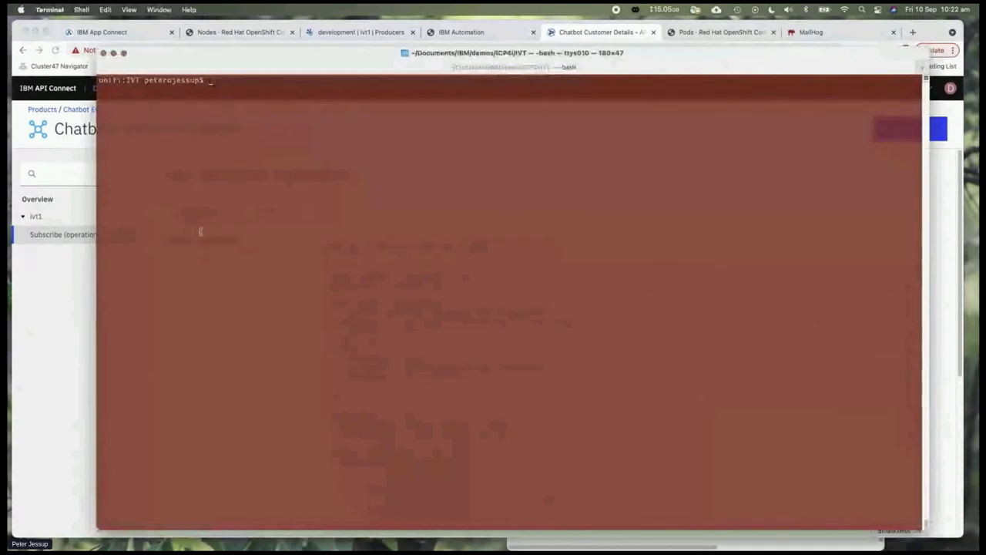
type("vi kafkaConsumer.js")
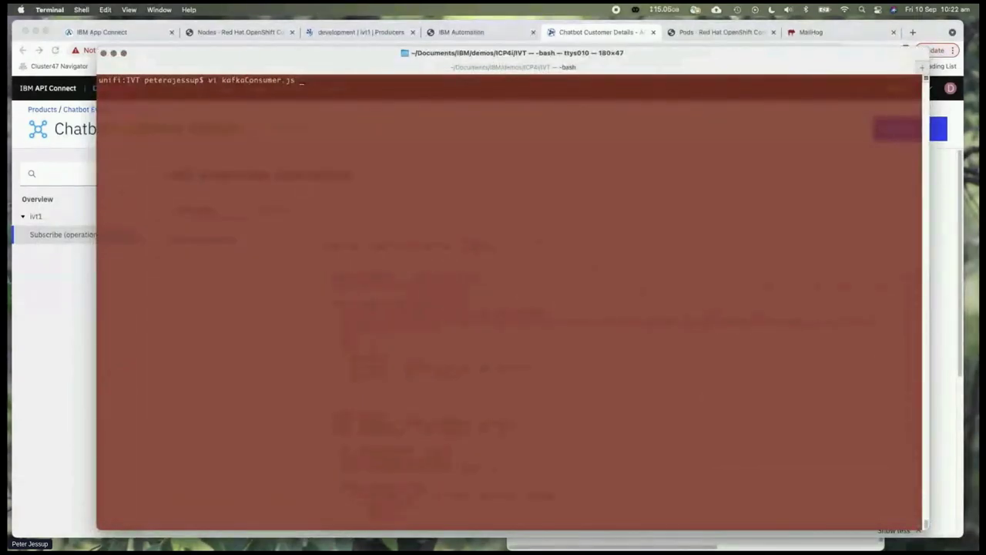
key("Return")
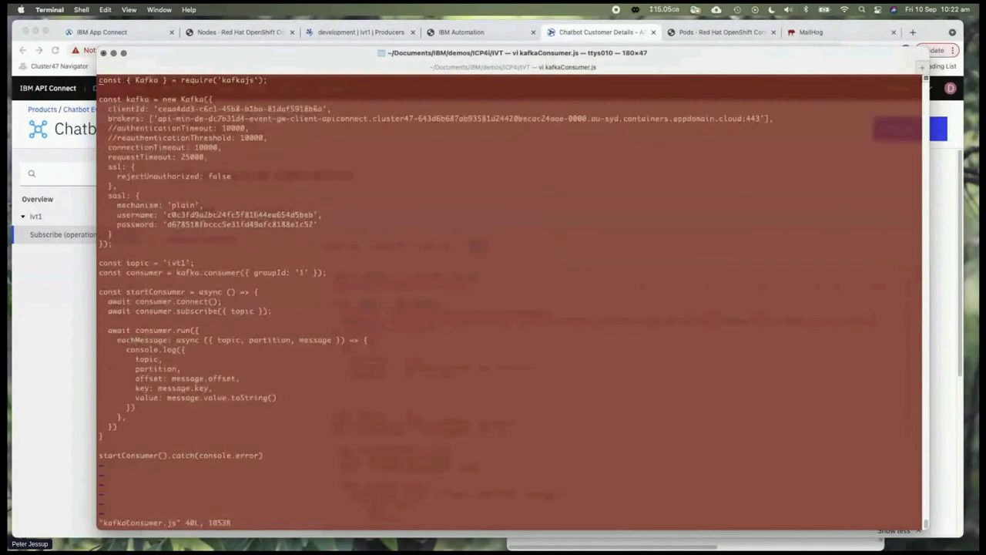
Clear the existing clientId value between its quotes in kafkaConsumer.js and start inserting text there
key("Right")
key("Right")
key("Right")
key("Right")
key("Right")
key("Right")
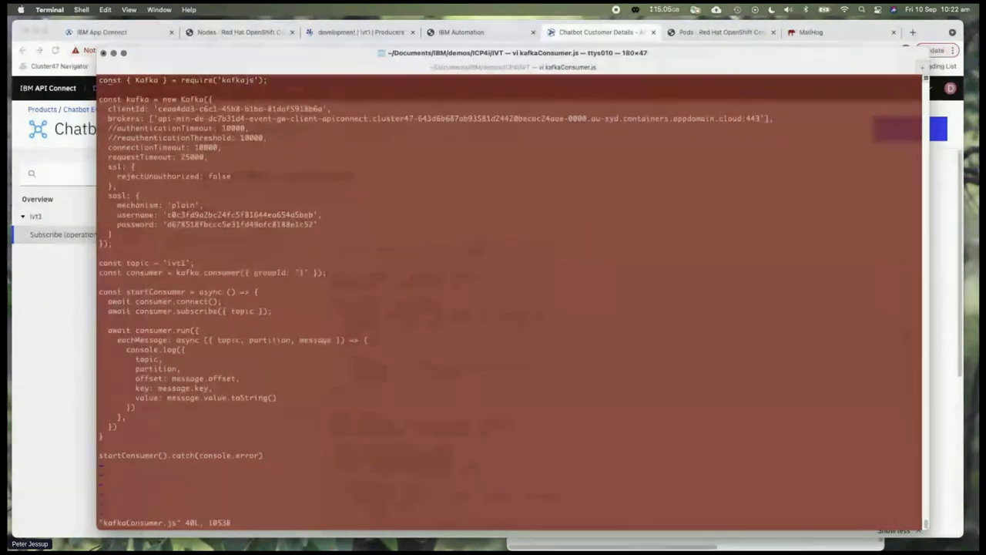
key("Down")
key("Down")
key("Down")
key("Down")
key("c")
key("i")
key("apostrophe")
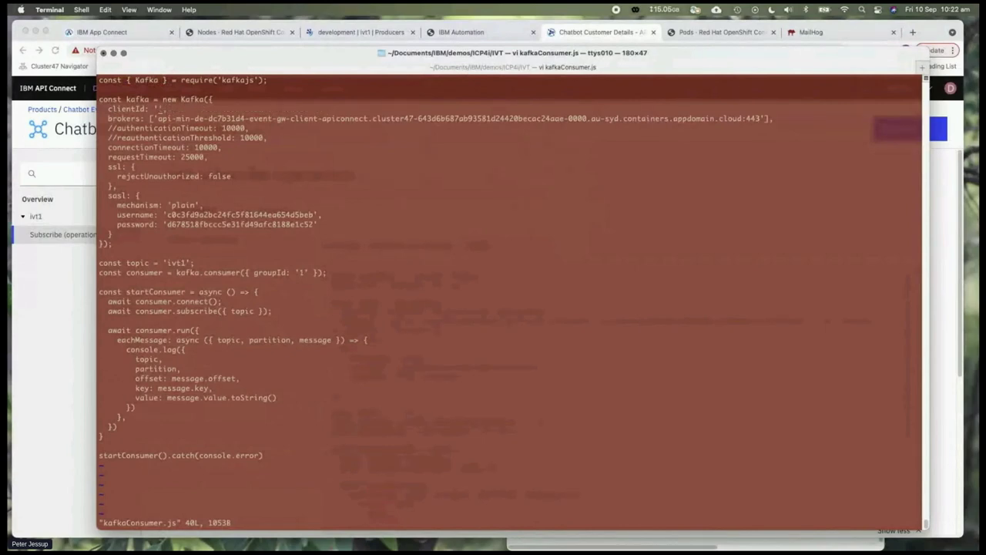
key("i")
Copy the client ID from Notes-2020 and paste it as the clientId value in kafkaConsumer.js
left_click(744, 543)
triple_click(632, 513)
left_click(632, 513)
left_click_drag(632, 512, 501, 514)
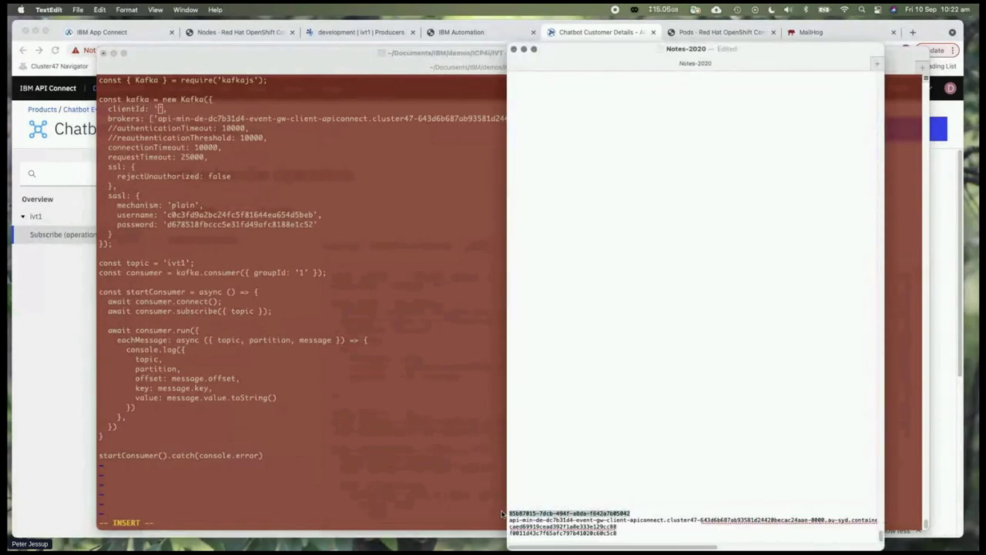
key("super+c")
left_click(390, 283)
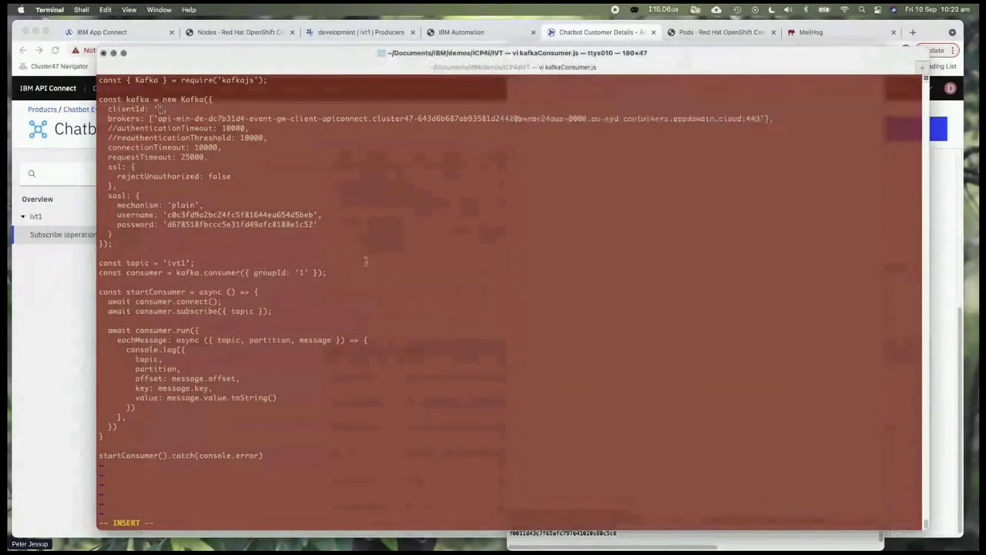
key("super+v")
key("Escape")
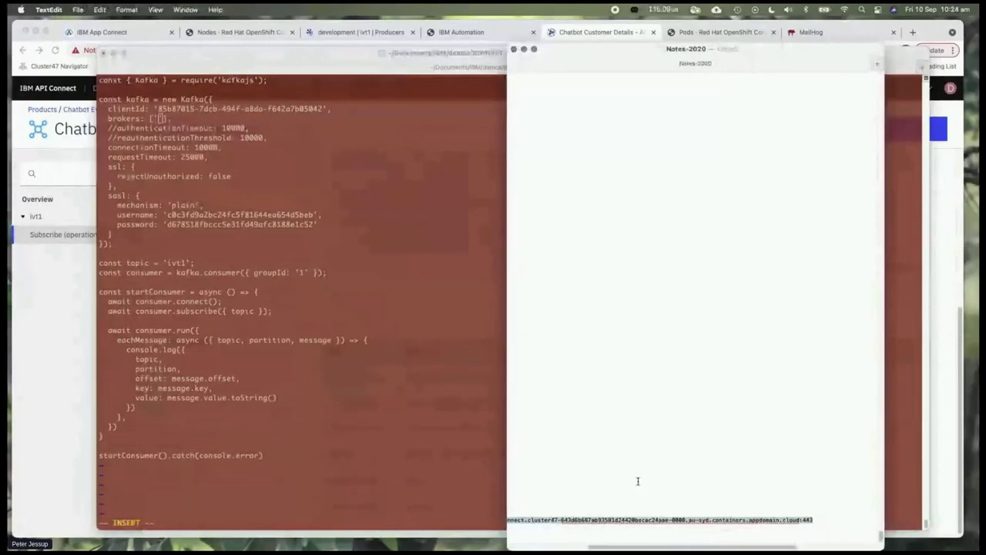
Paste the bootstrap server address from Notes-2020 as the brokers value in kafkaConsumer.js
left_click(299, 69)
key("super+v")
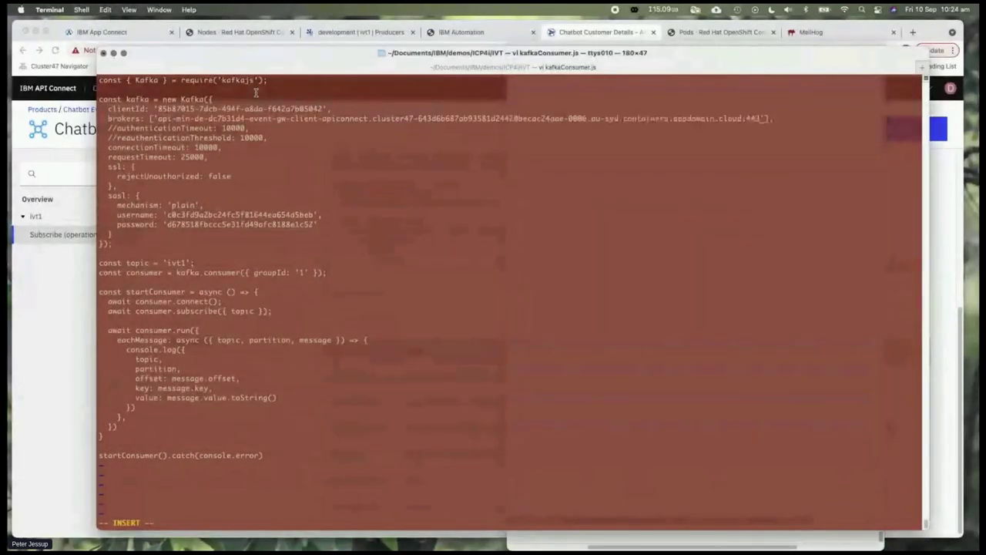
key("Escape")
Replace the SASL username in kafkaConsumer.js with the API key copied from Notes-2020
key("Down")
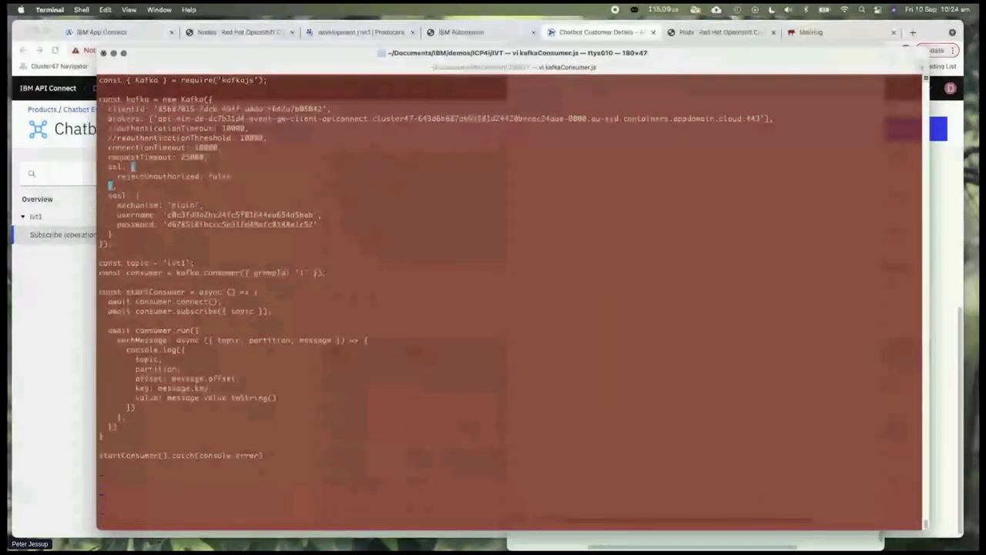
key("Down")
key("Down")
key("Down")
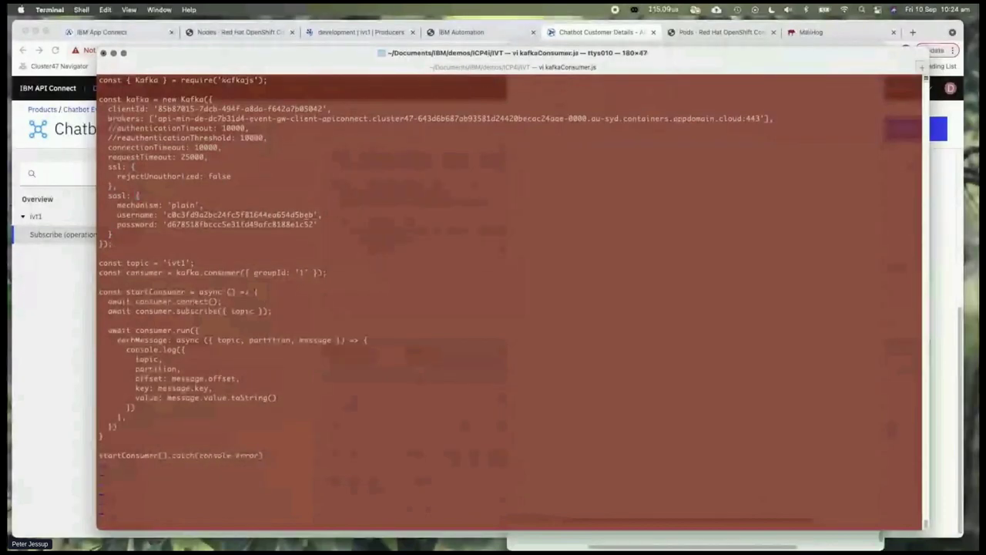
key("c")
key("i")
key("apostrophe")
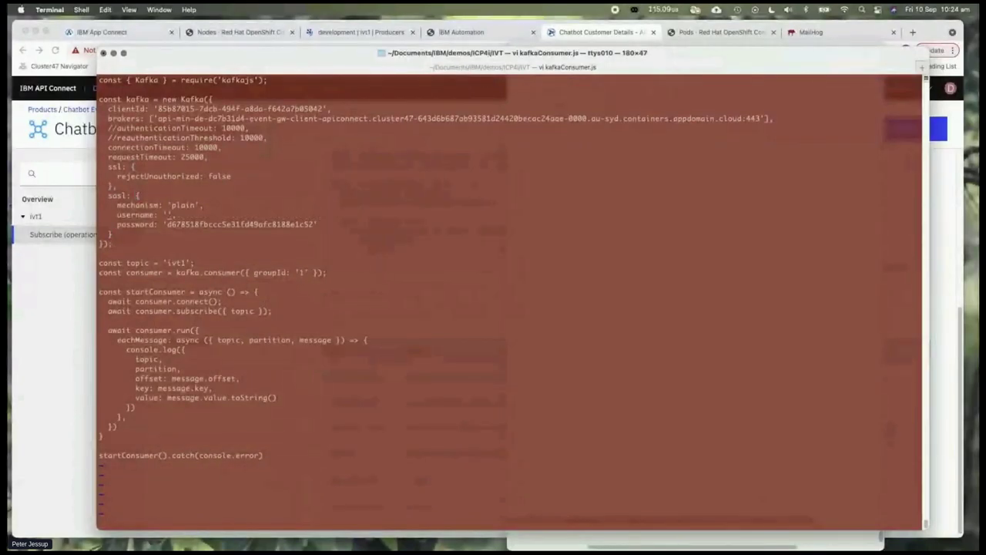
key("i")
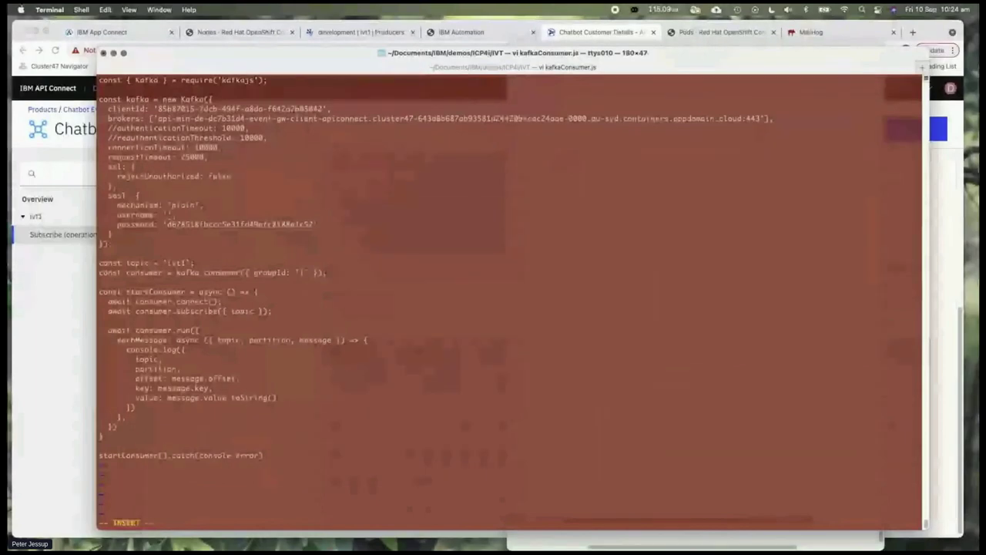
left_click(618, 536)
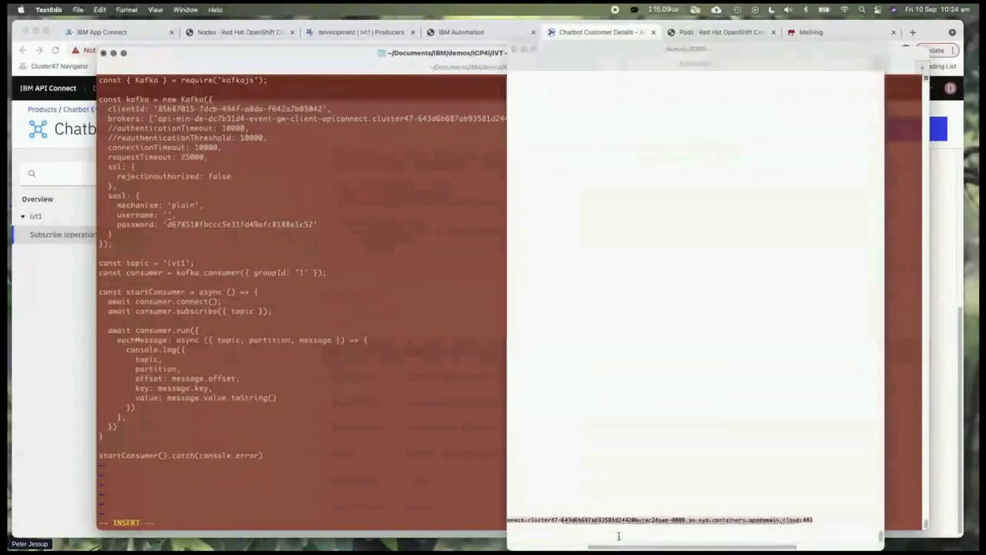
scroll(609, 535, "left", 5)
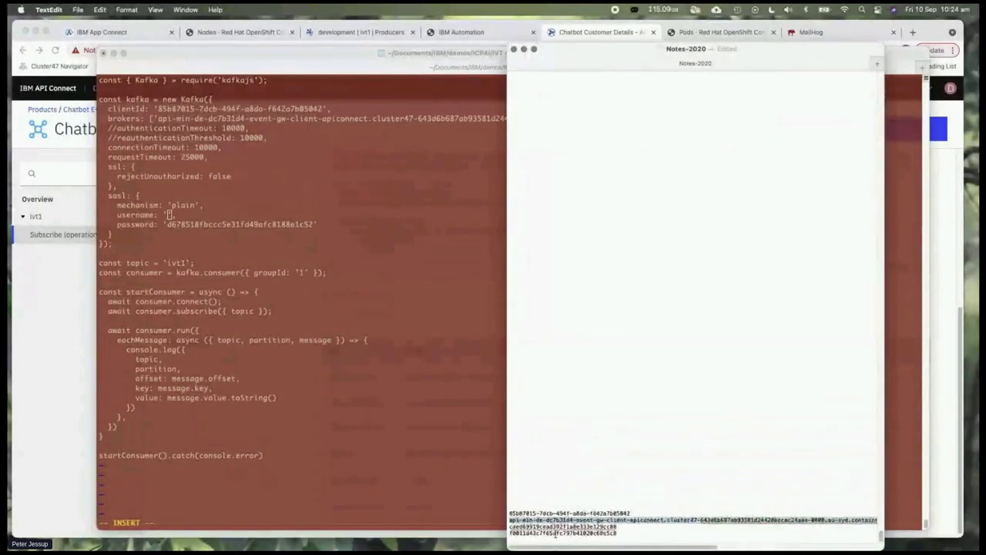
left_click_drag(510, 527, 621, 529)
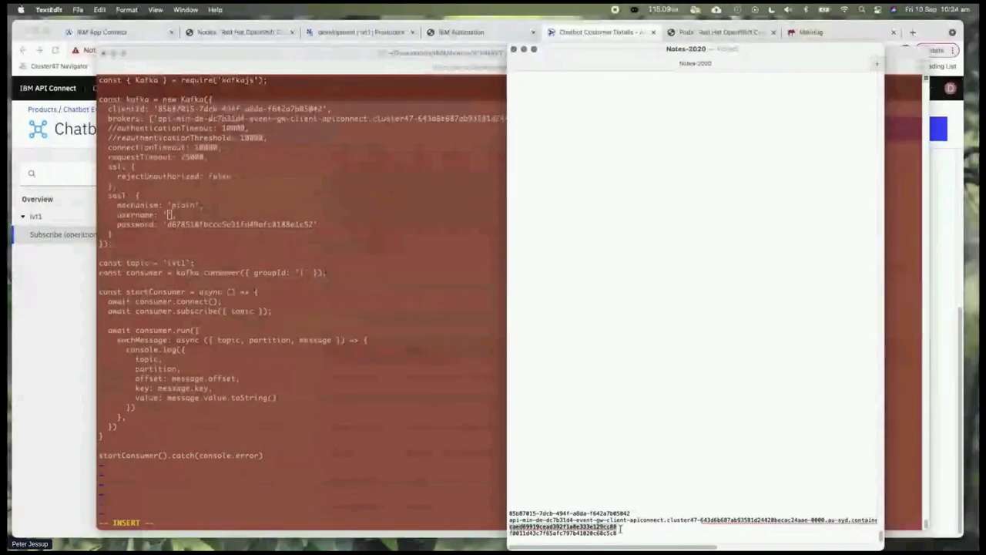
left_click(195, 246)
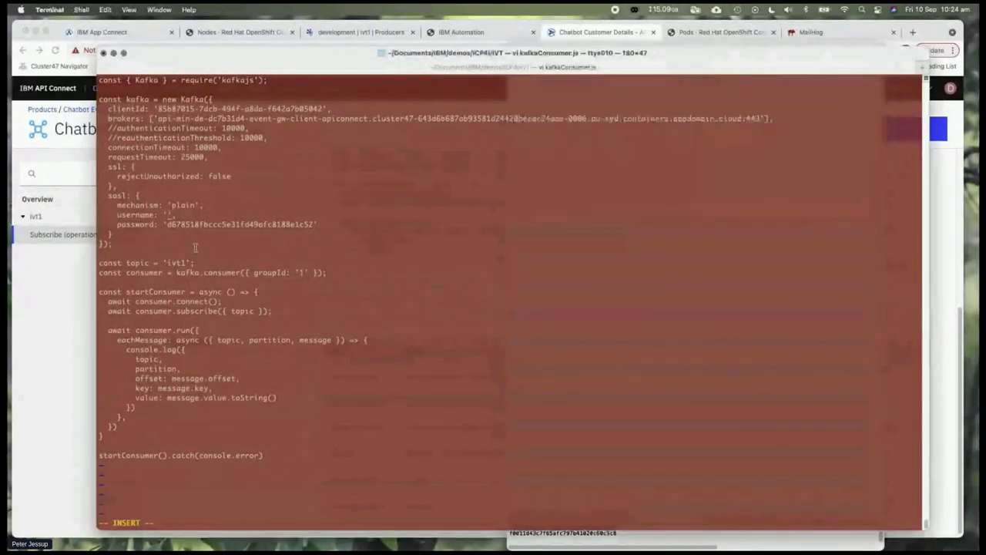
key("super+v")
key("Escape")
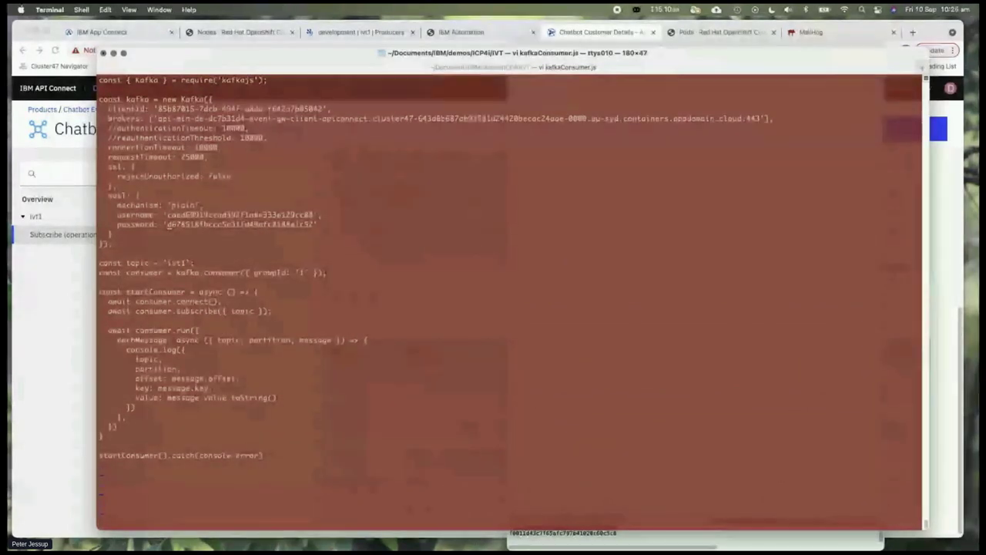
Replace the SASL password in kafkaConsumer.js with the API secret copied from Notes-2020
key("c")
key("i")
key("apostrophe")
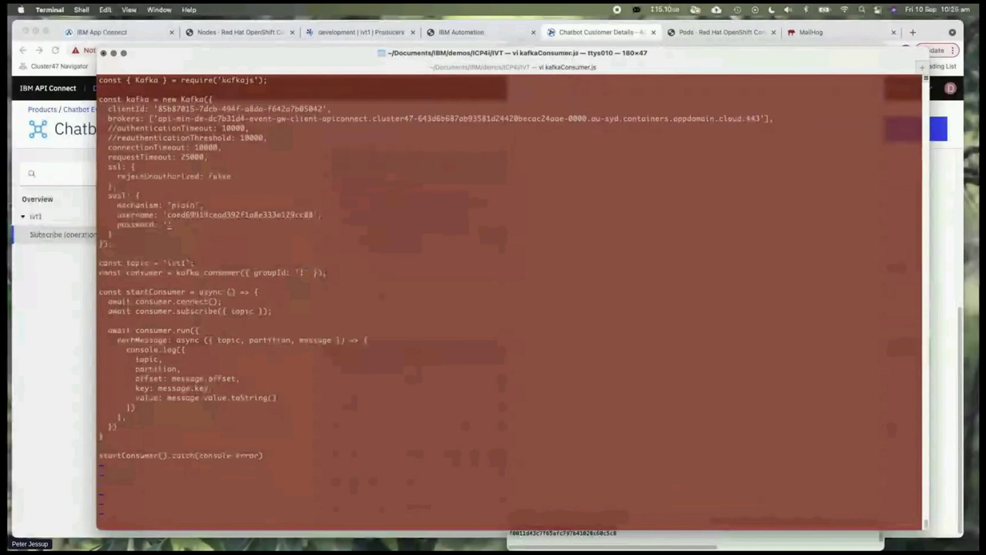
left_click(590, 524)
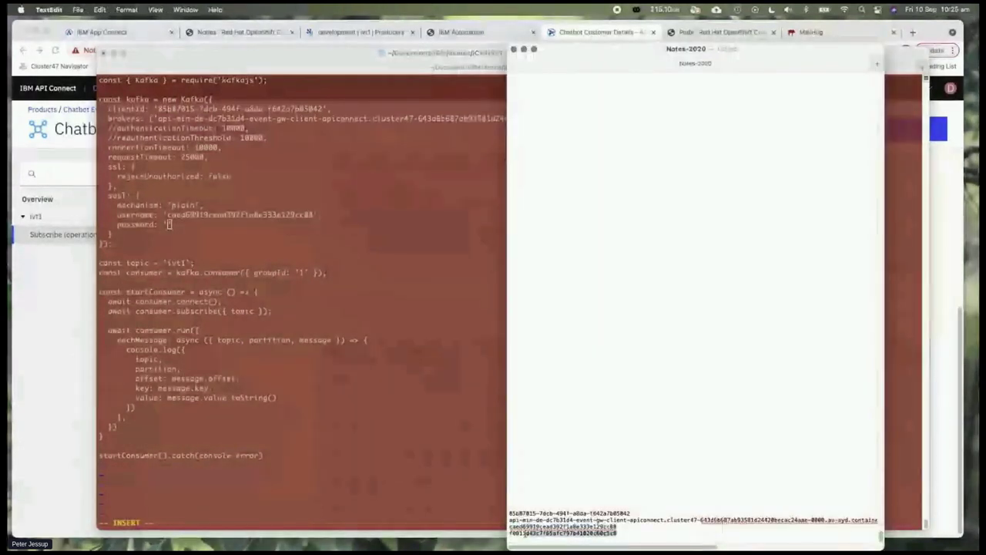
left_click(306, 238)
key("super+v")
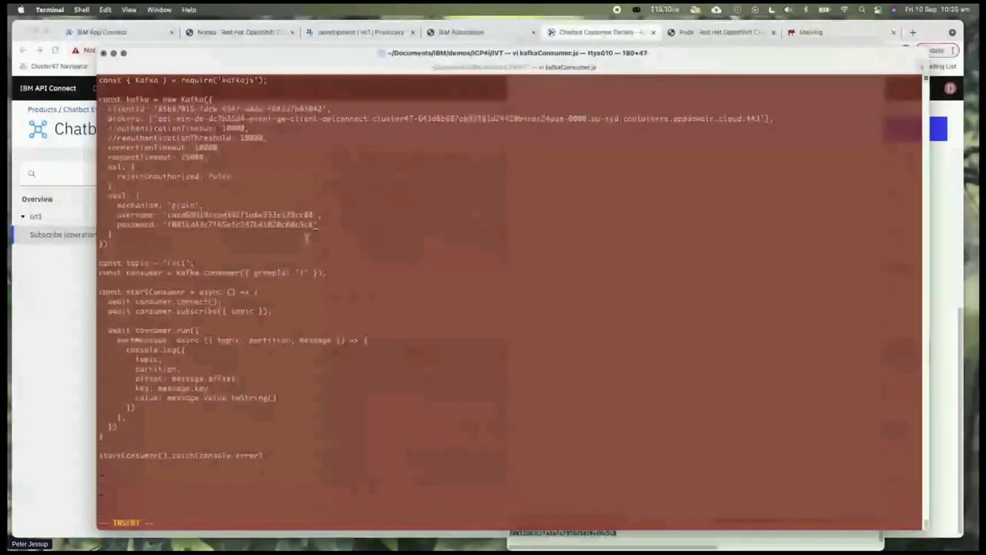
key("Escape")
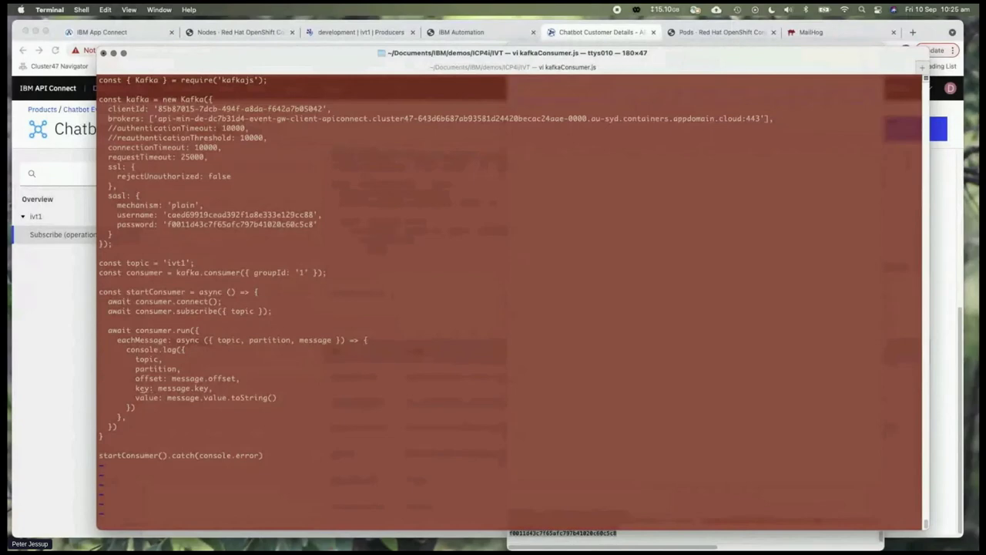
Delete the "key: message.key" line from the console.log block, save kafkaConsumer.js and exit vi
key("d")
key("d")
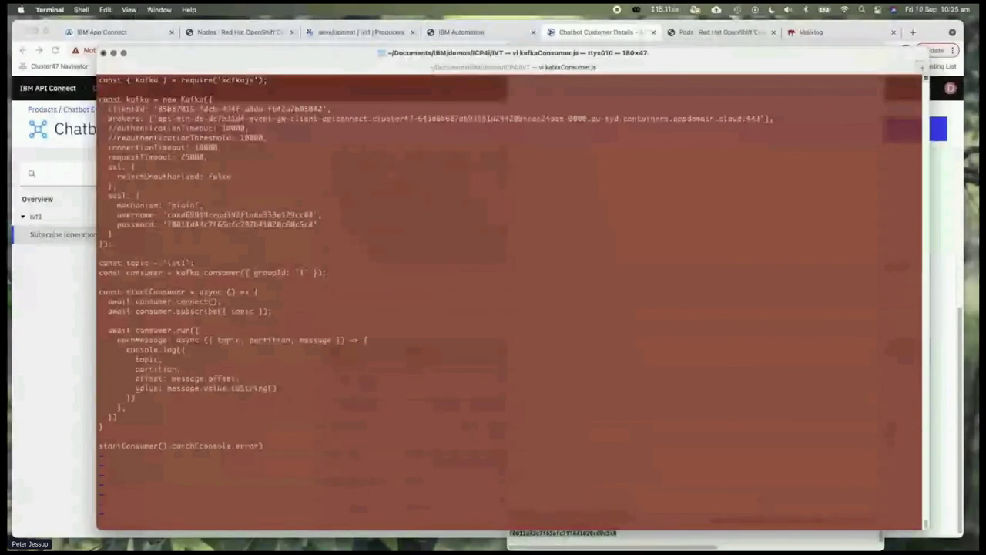
type(":wq")
key("Return")
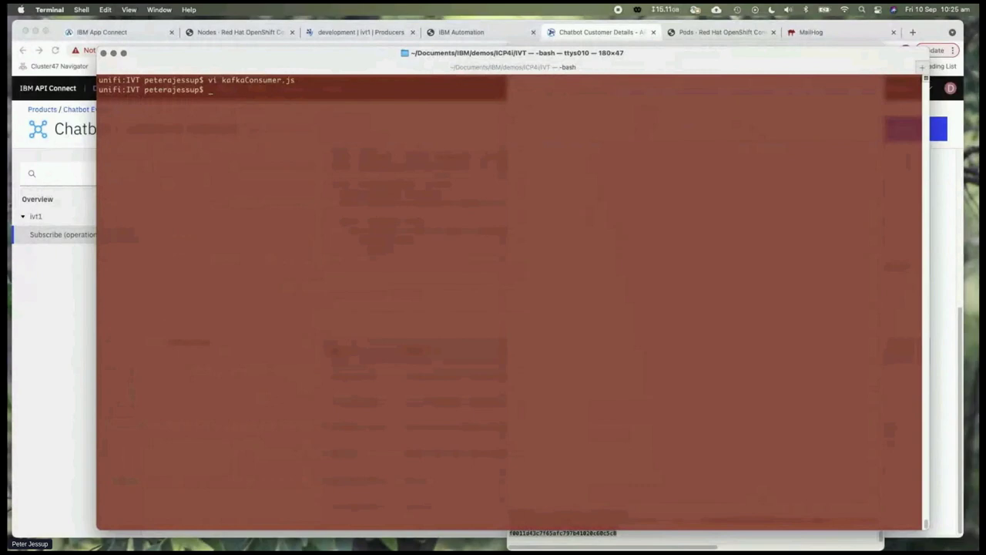
Run kafkaConsumer.js with Node to start consuming events from topic ivt1
key("Up")
key("ctrl+u")
type("node kafkaConsumer.js")
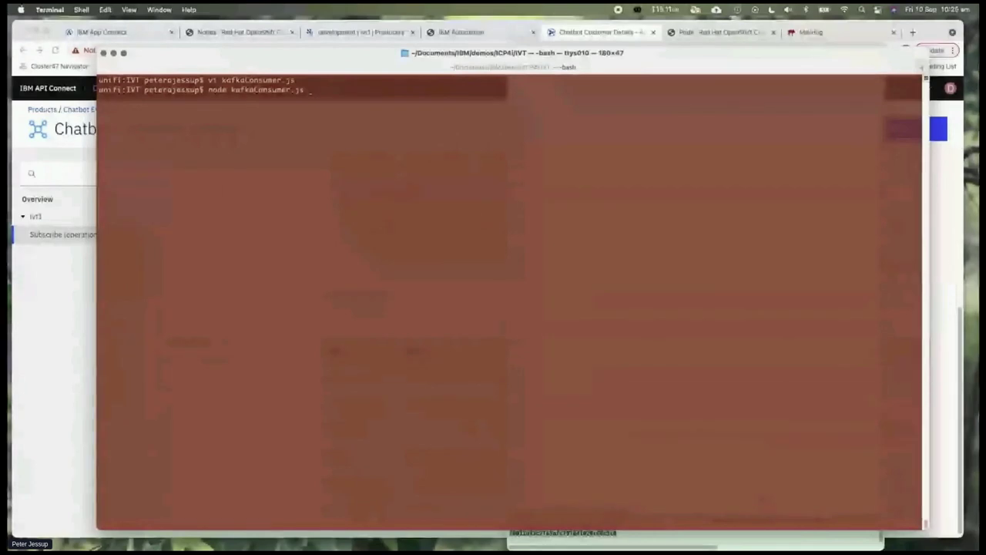
key("Return")
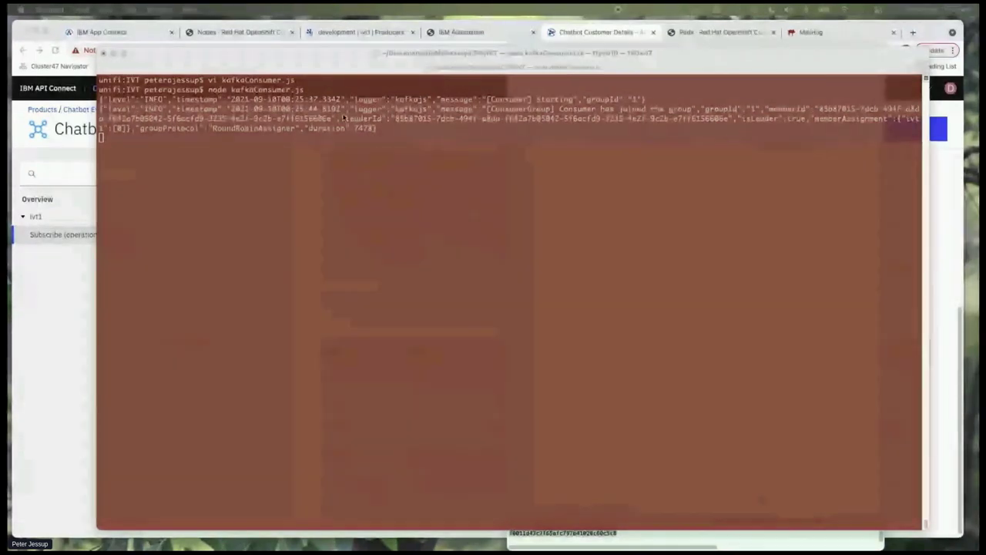
Check the consumer groups in Event Streams and the events received by the consumer in the Terminal
left_click(330, 33)
left_click(23, 170)
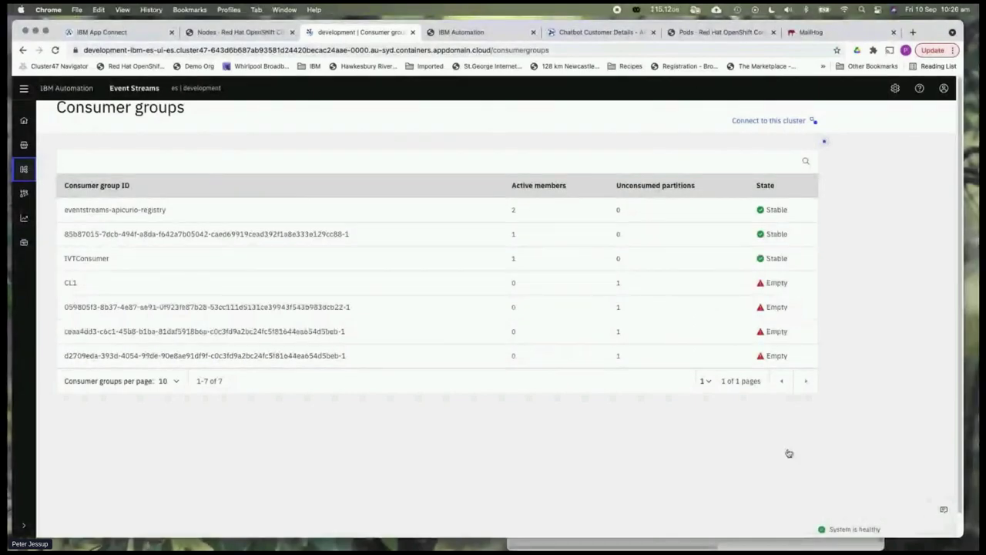
key("super+Tab")
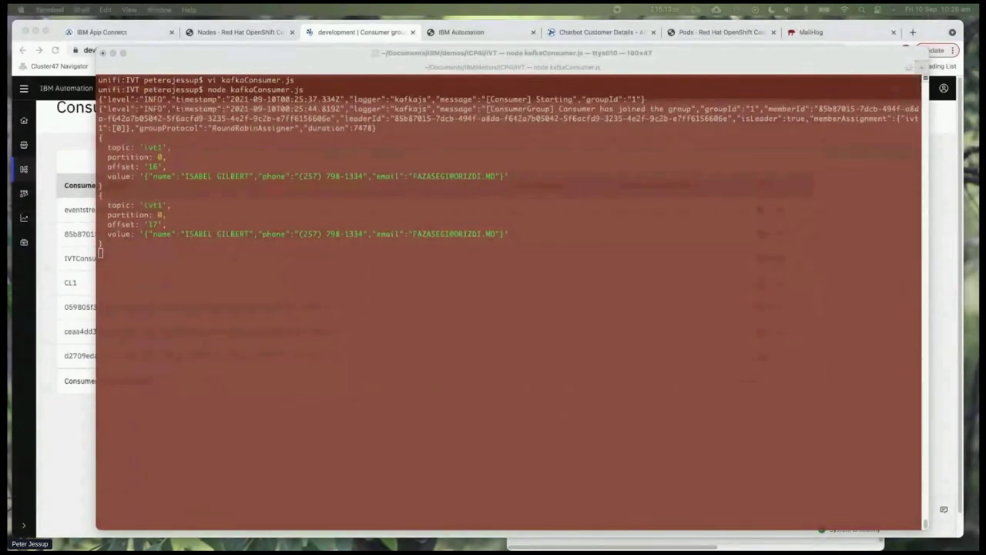
left_click(512, 62)
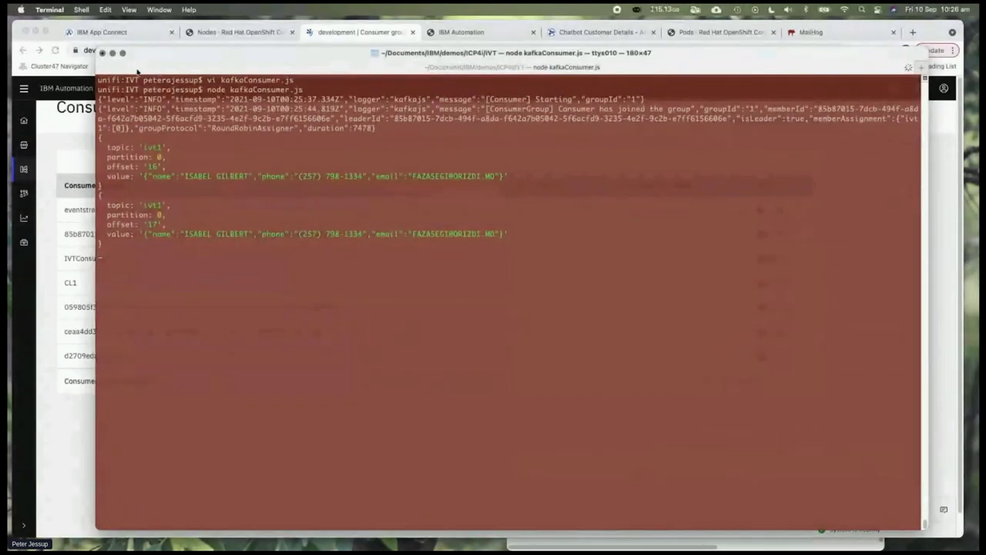
left_click(79, 125)
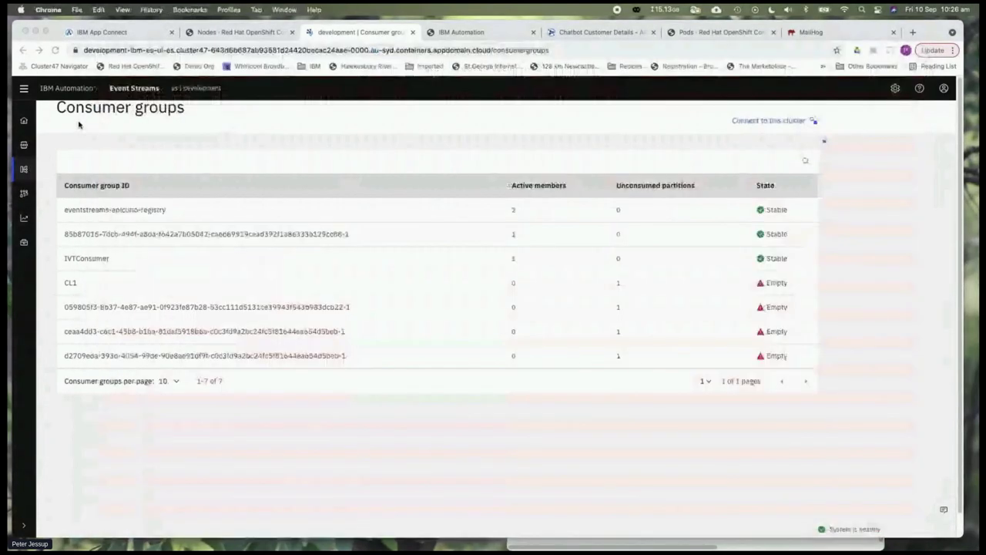
Review the developed APIs and products in API Manager, and view the Developer Portal's home page
left_click(475, 32)
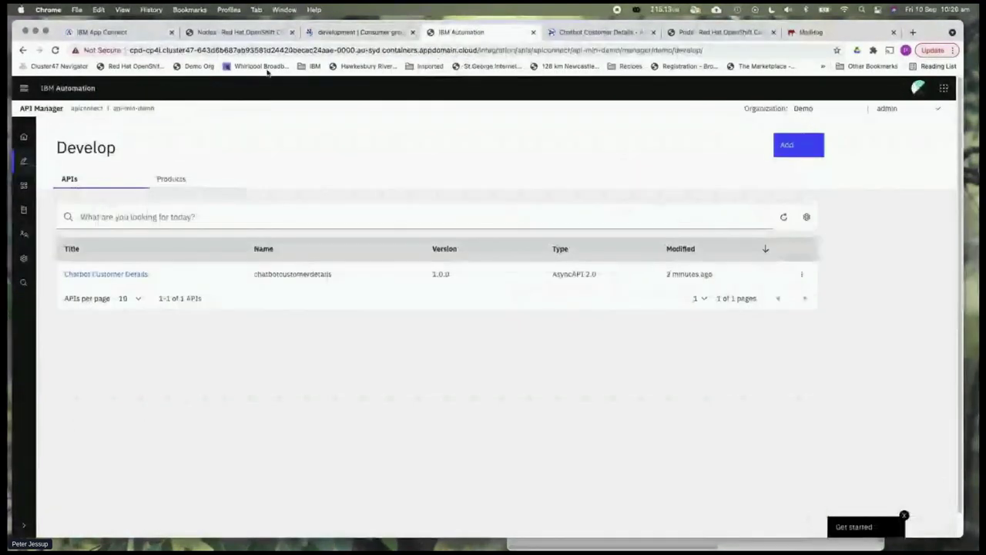
left_click(24, 134)
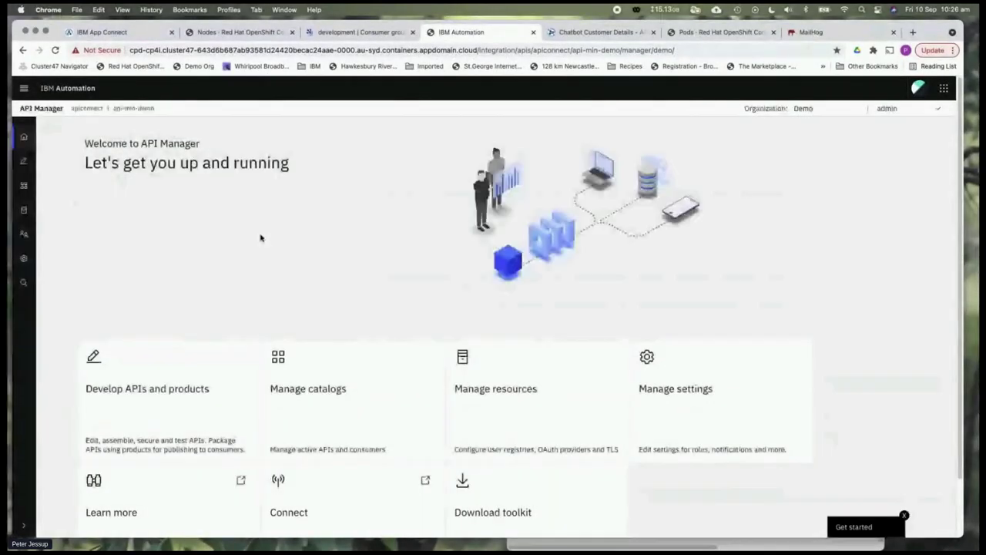
left_click(169, 393)
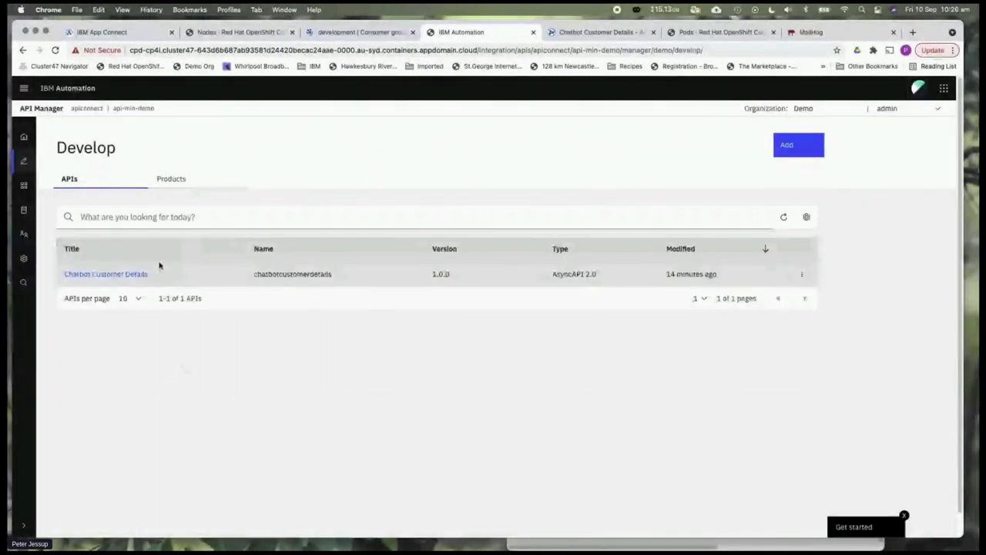
left_click(172, 180)
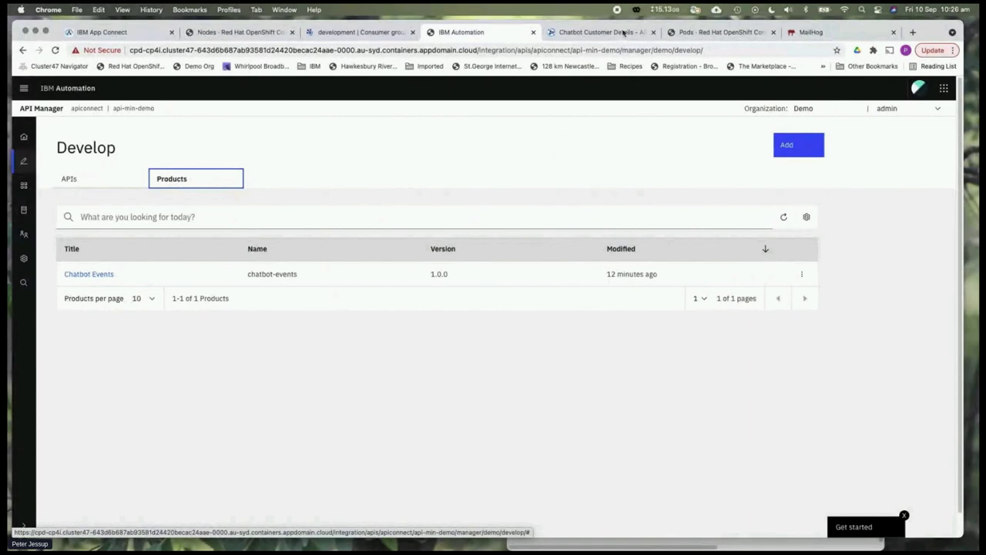
left_click(598, 32)
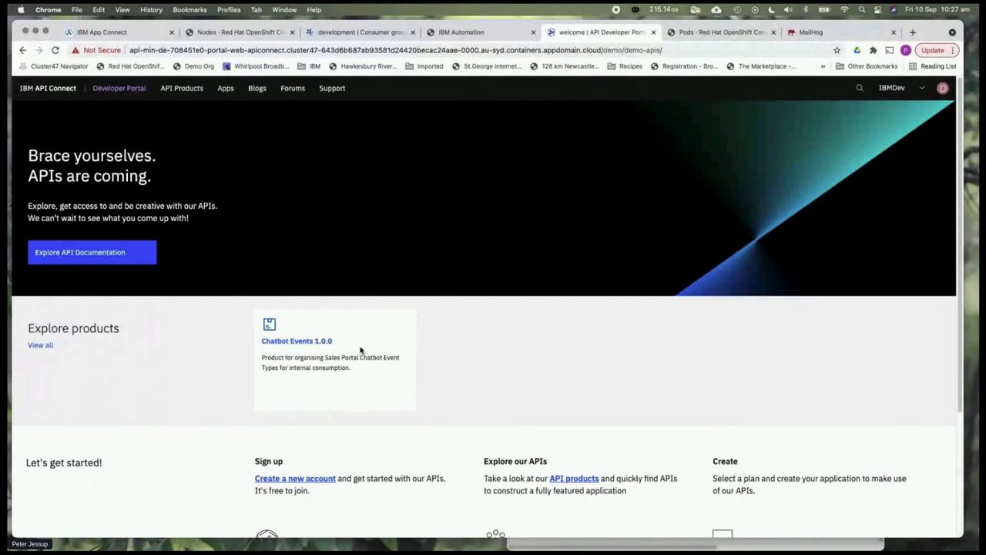
mouse_move(851, 333)
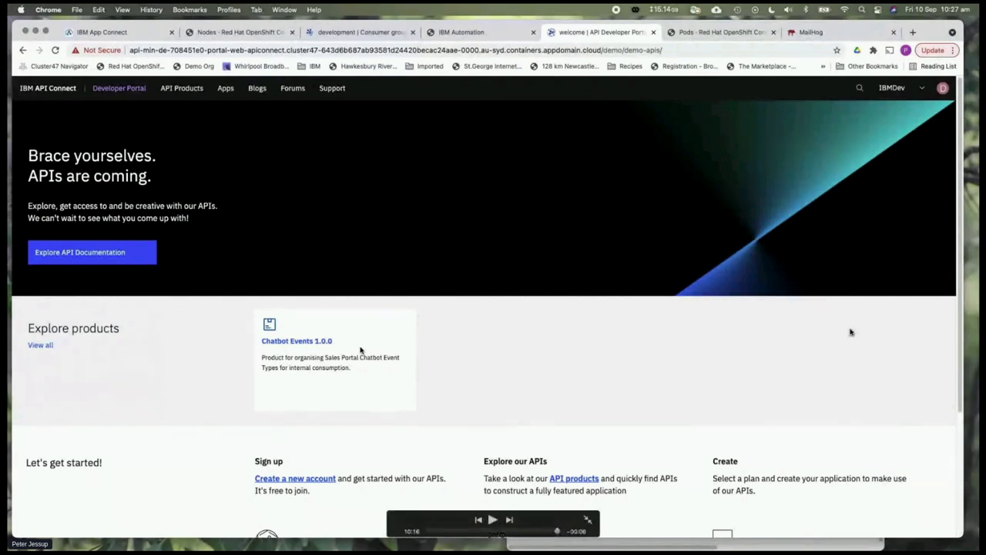